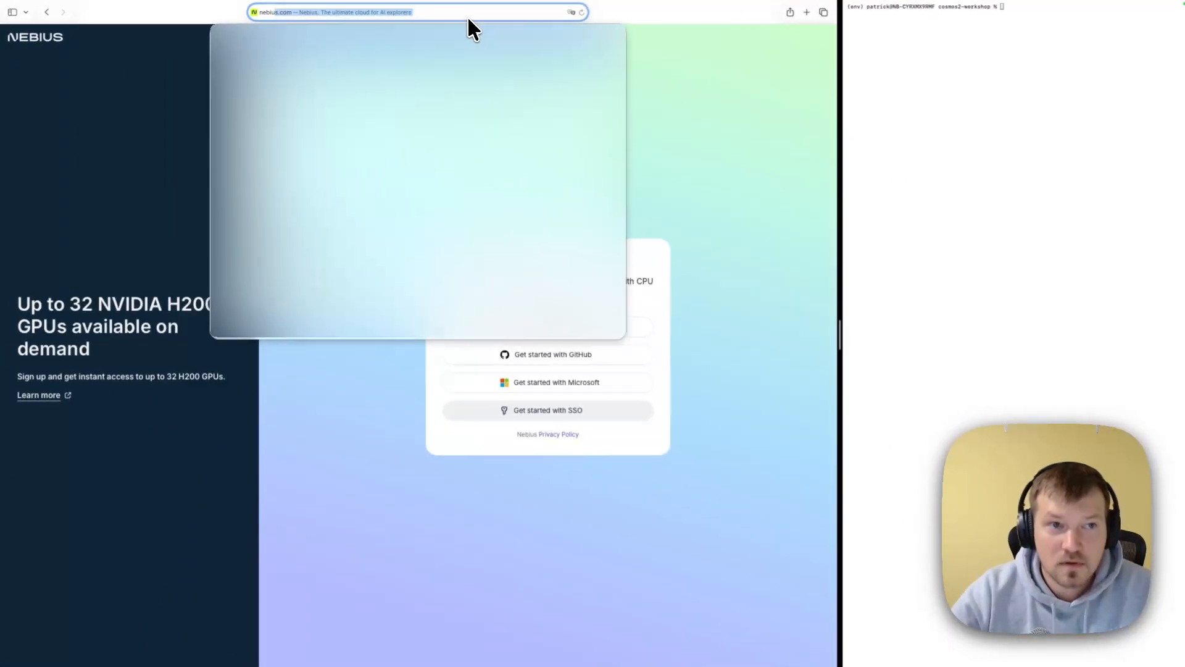
- Open nebius.com and sign in to the AI Cloud console using SSO
{"action": "key", "text": "Return"}
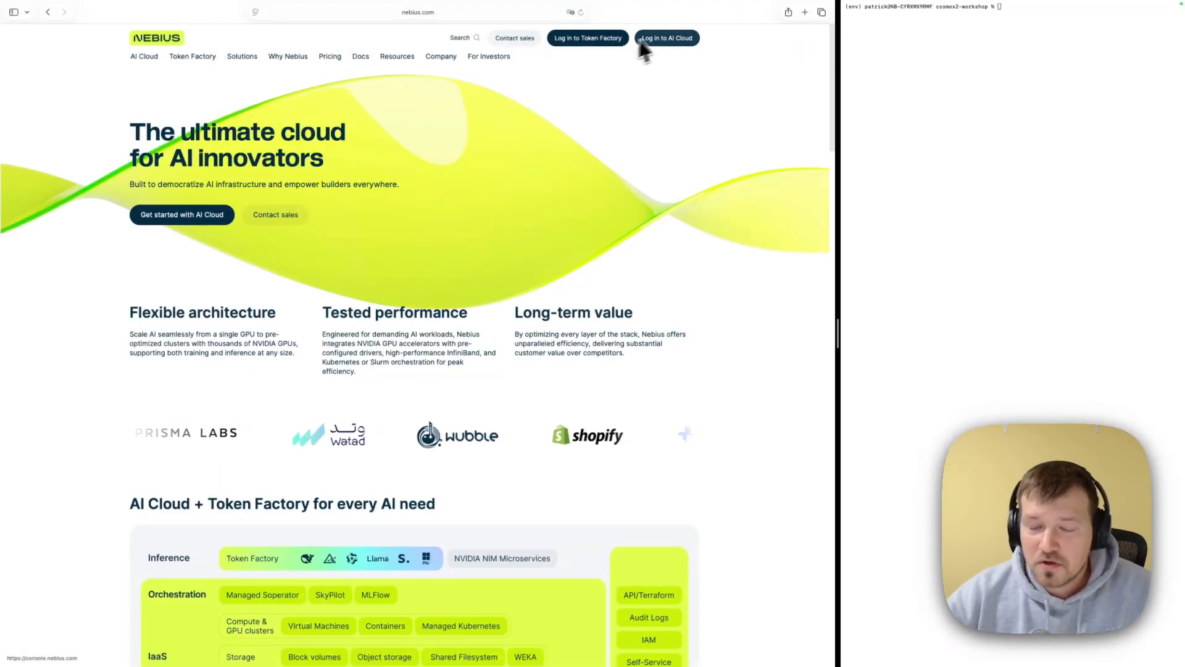
{"action": "left_click", "coordinate": [681, 38]}
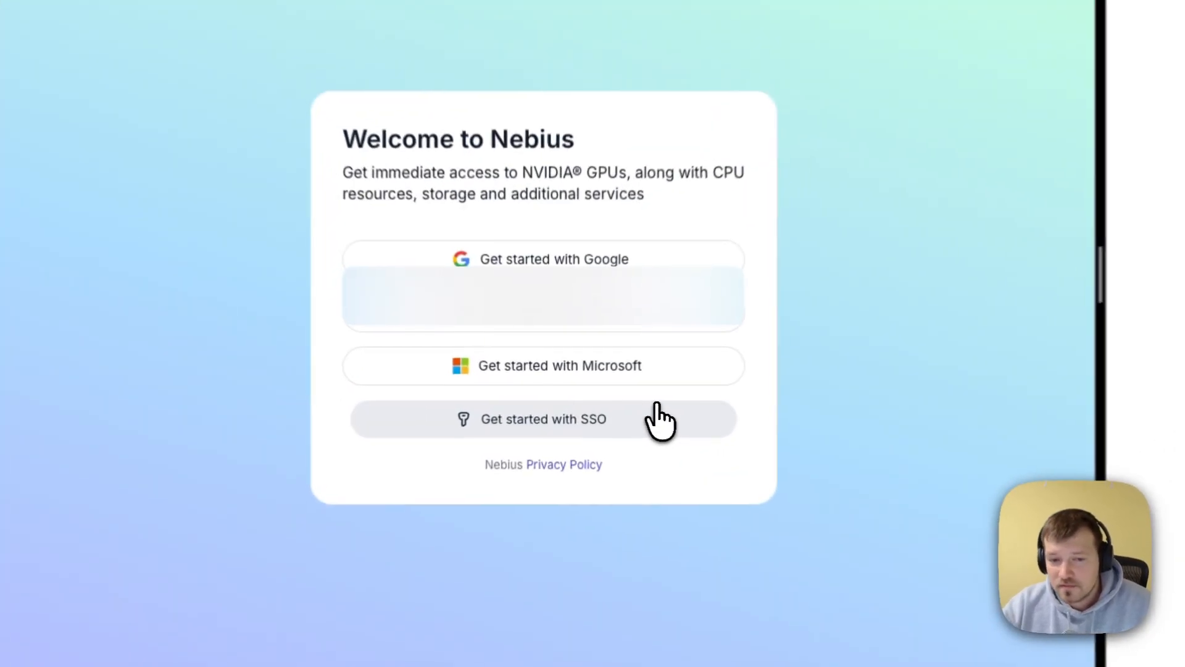
{"action": "left_click", "coordinate": [608, 409]}
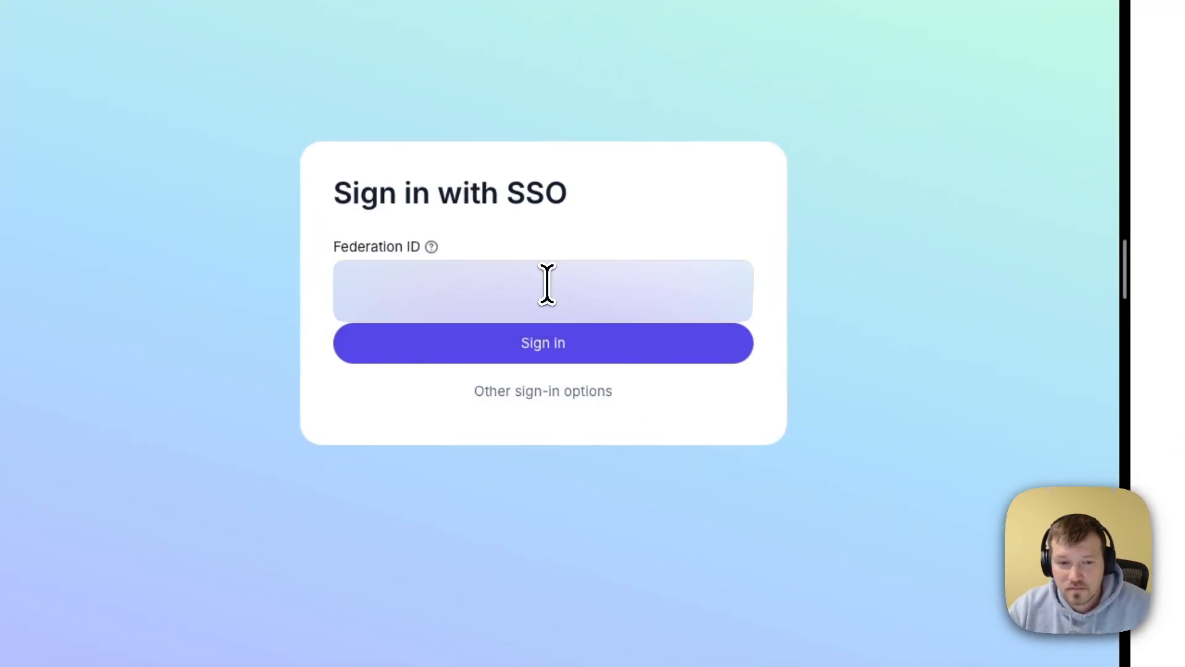
{"action": "left_click", "coordinate": [524, 341]}
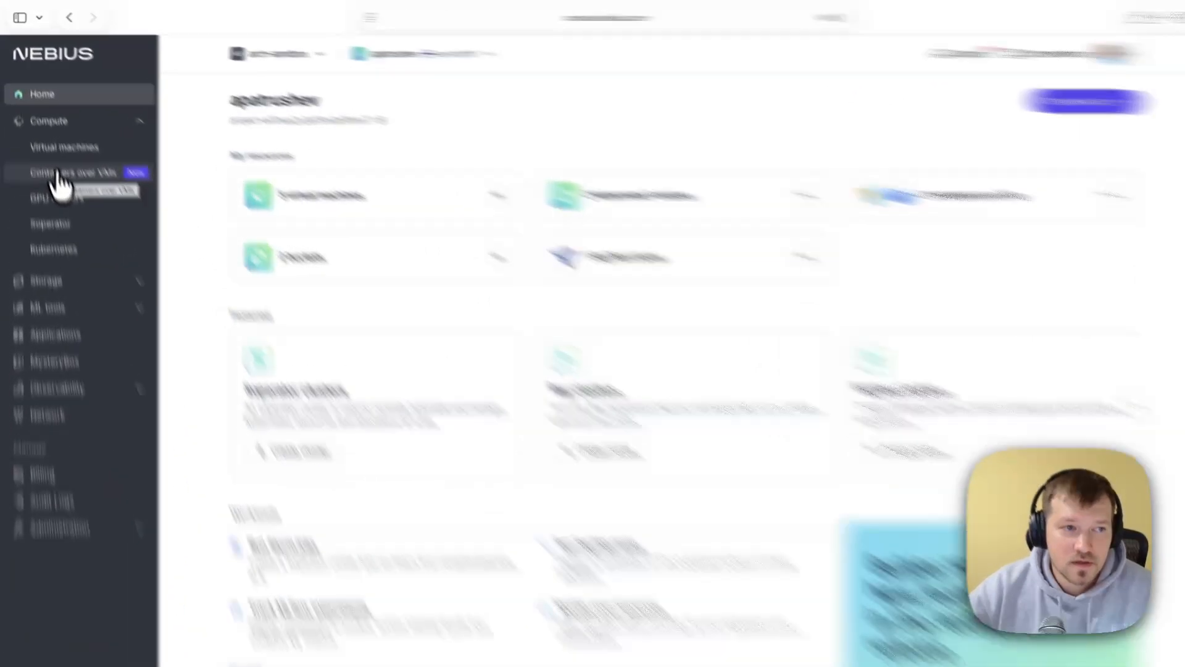
- Start creating a container over VM with the vLLM + Jupyter image and model name nvidia/Cosmos-Reason2-2B
{"action": "left_click", "coordinate": [42, 120]}
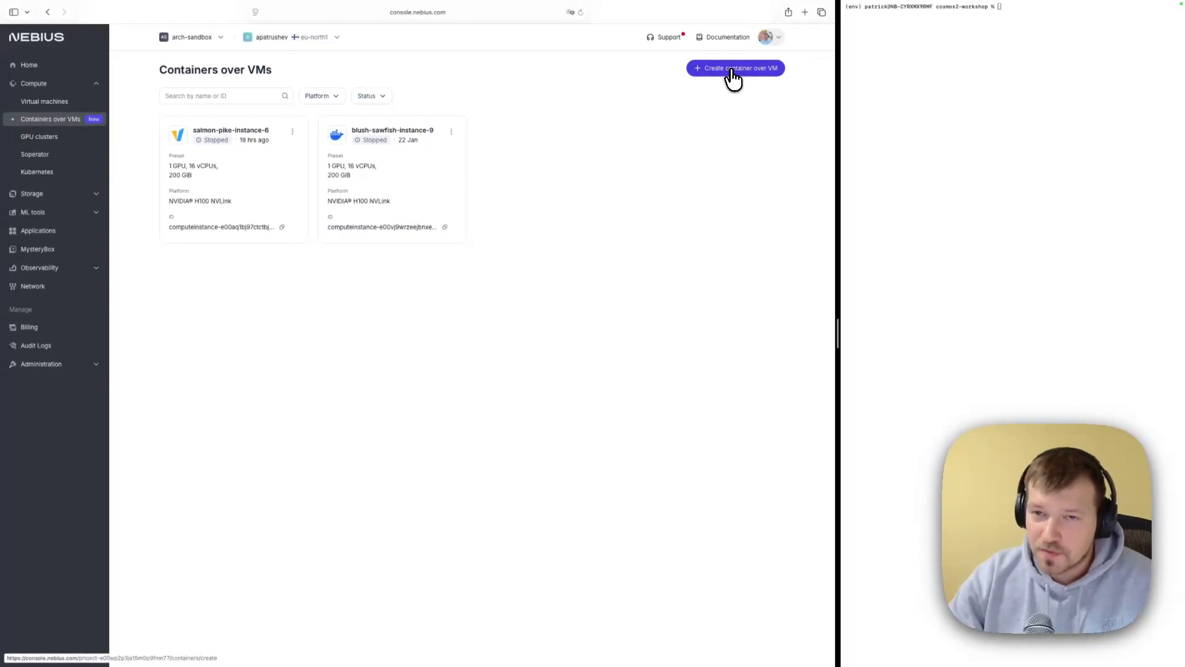
{"action": "left_click", "coordinate": [732, 71]}
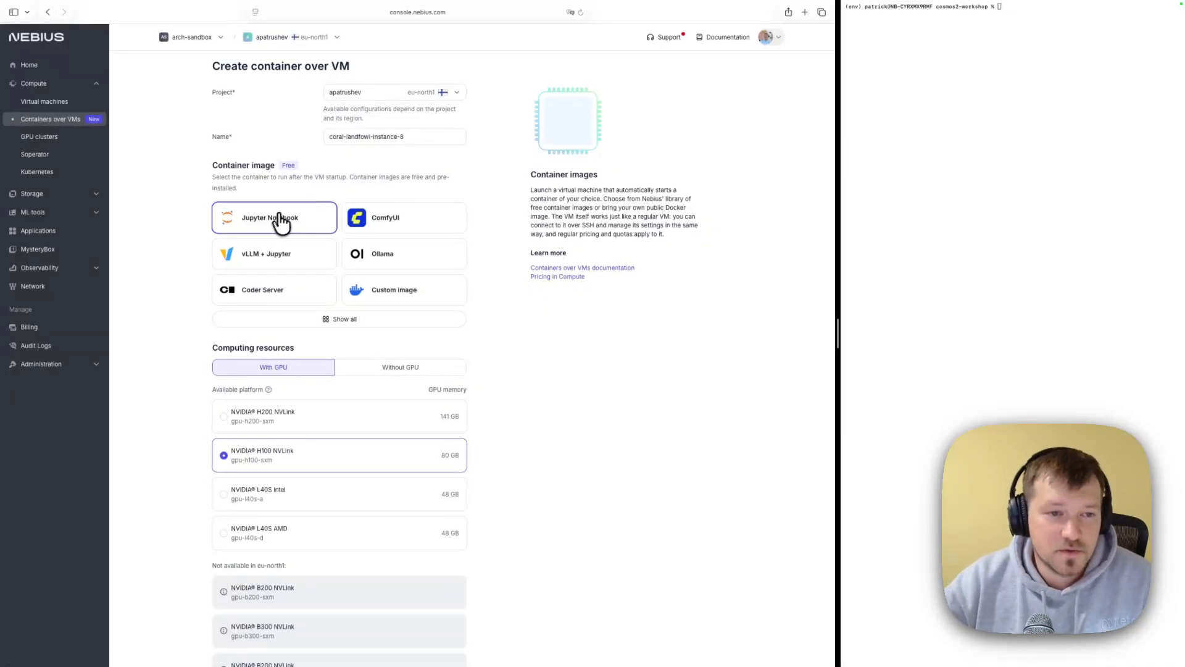
{"action": "left_click", "coordinate": [284, 256]}
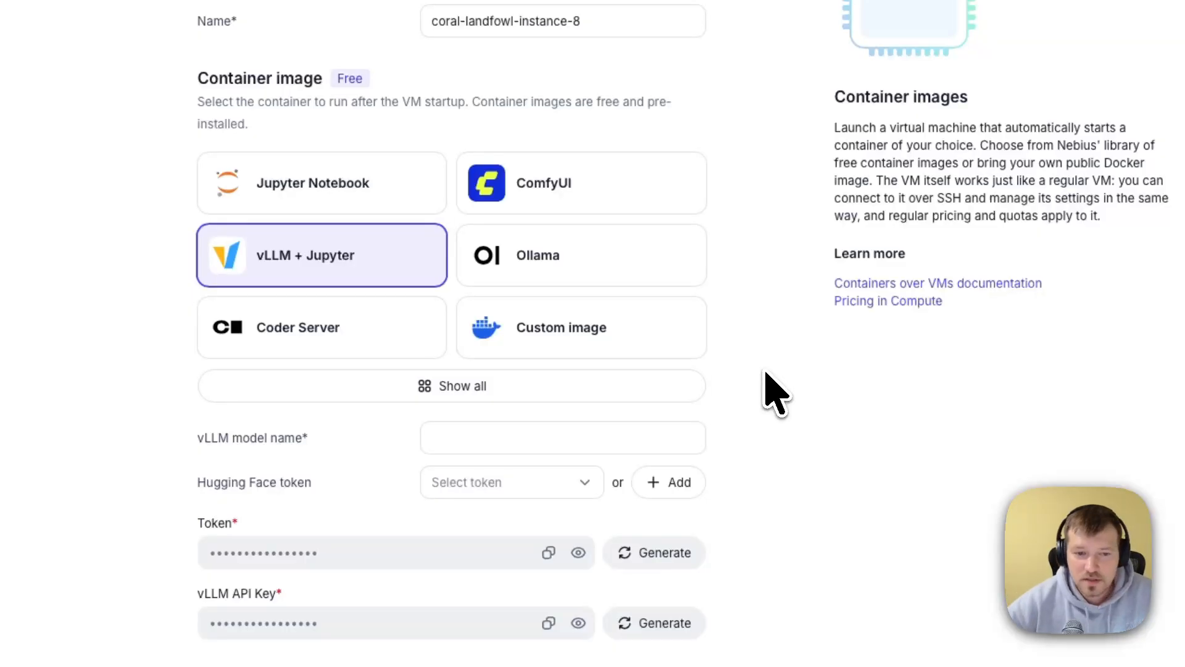
{"action": "left_click", "coordinate": [564, 428]}
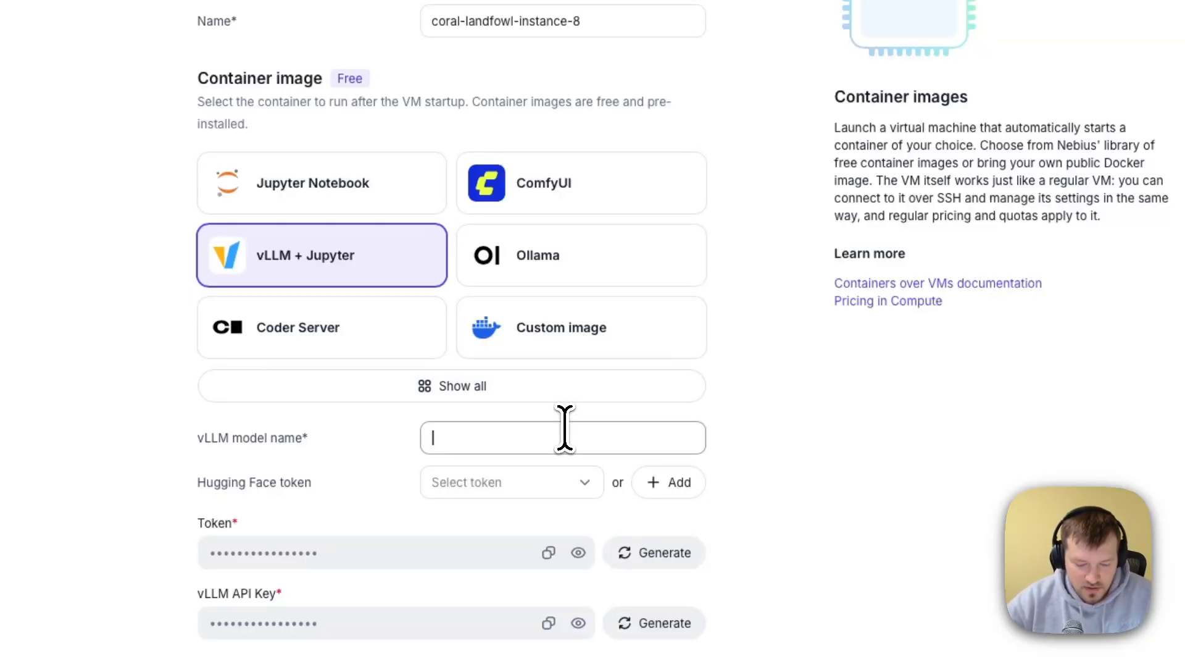
{"action": "type", "text": "nvidia/Cosmos-Reason2-2B"}
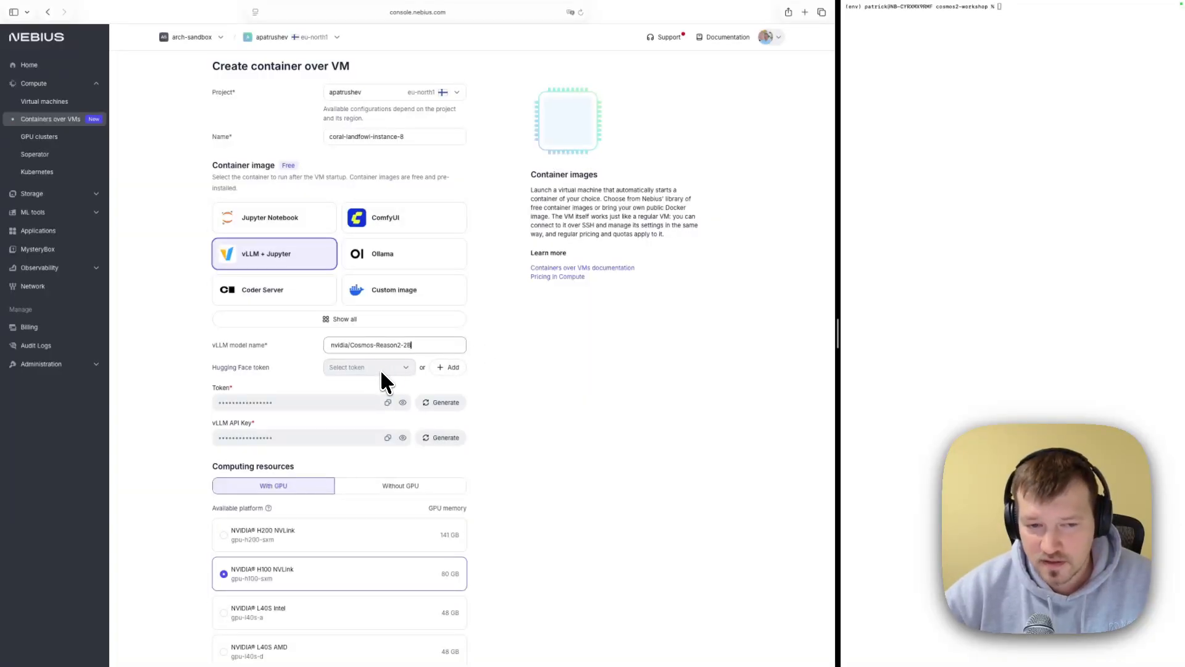
- Try adding a new Hugging Face token by entering the user access token, then close the dialog
{"action": "left_click", "coordinate": [449, 369]}
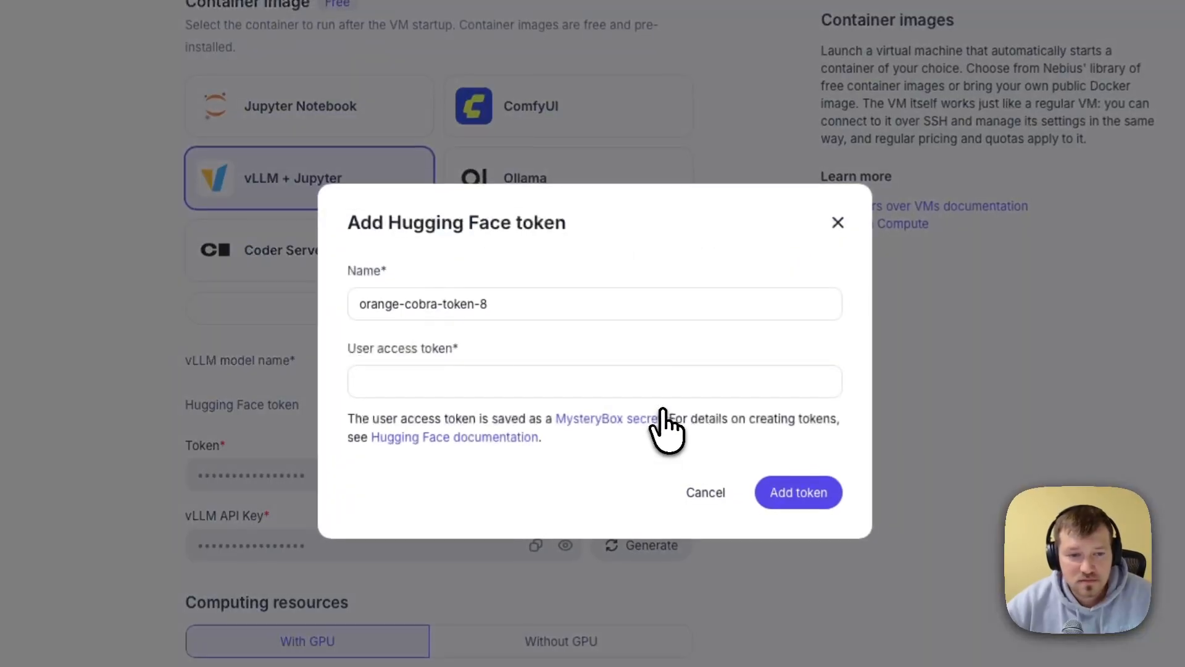
{"action": "triple_click", "coordinate": [444, 304]}
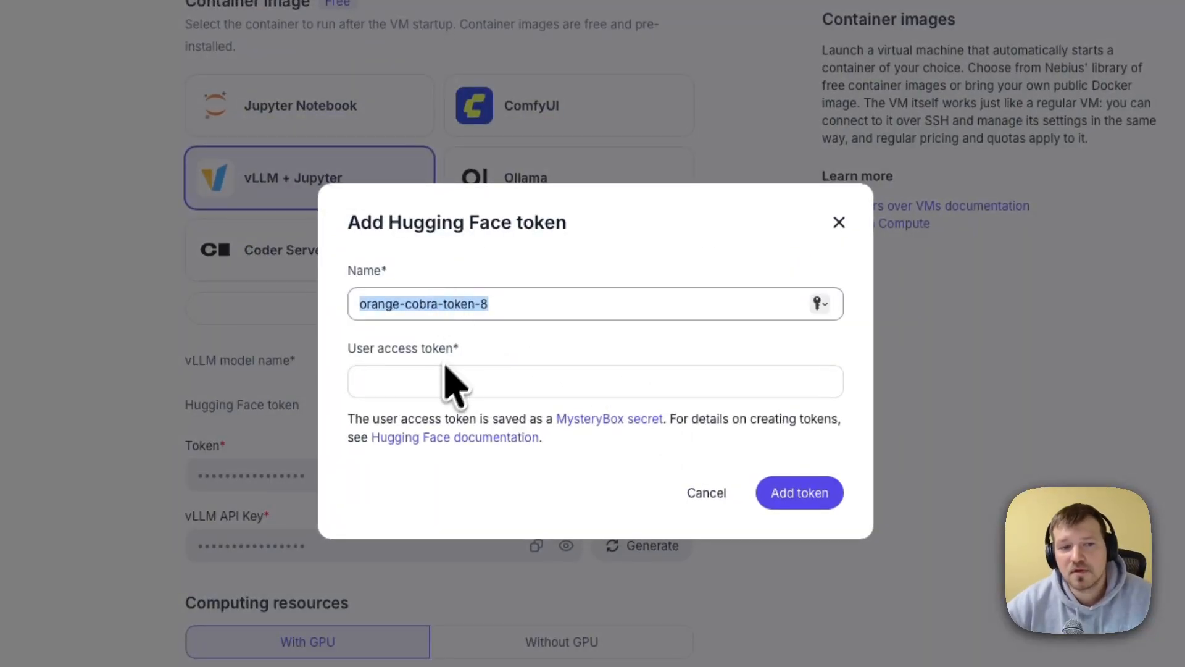
{"action": "left_click", "coordinate": [436, 380]}
{"action": "type", "text": "••••"}
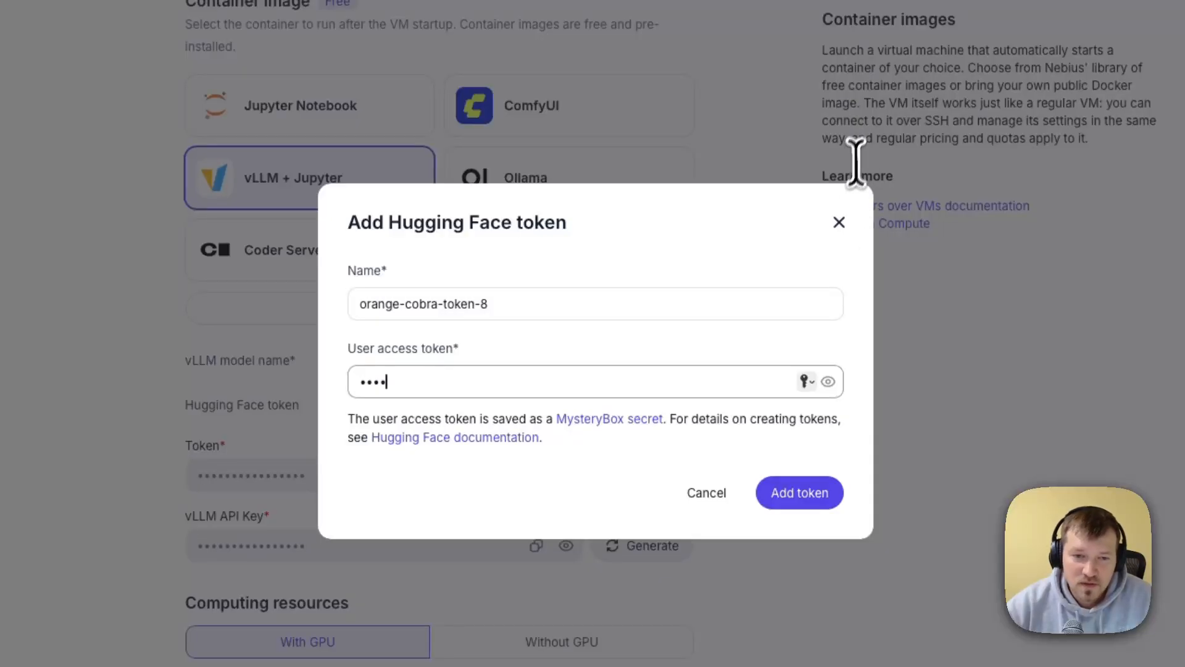
{"action": "left_click", "coordinate": [839, 224]}
- Select the existing hugging-face token as the Hugging Face token
{"action": "left_click", "coordinate": [575, 408]}
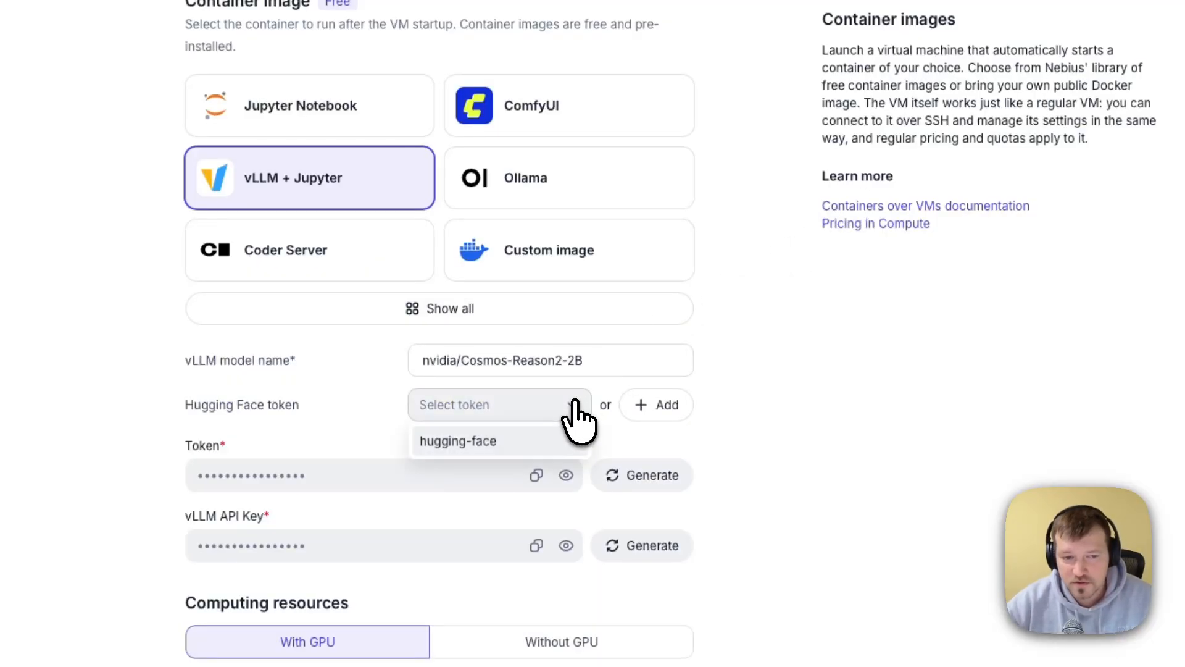
{"action": "left_click", "coordinate": [470, 446]}
{"action": "scroll", "coordinate": [392, 466], "scroll_direction": "down", "scroll_amount": 3}
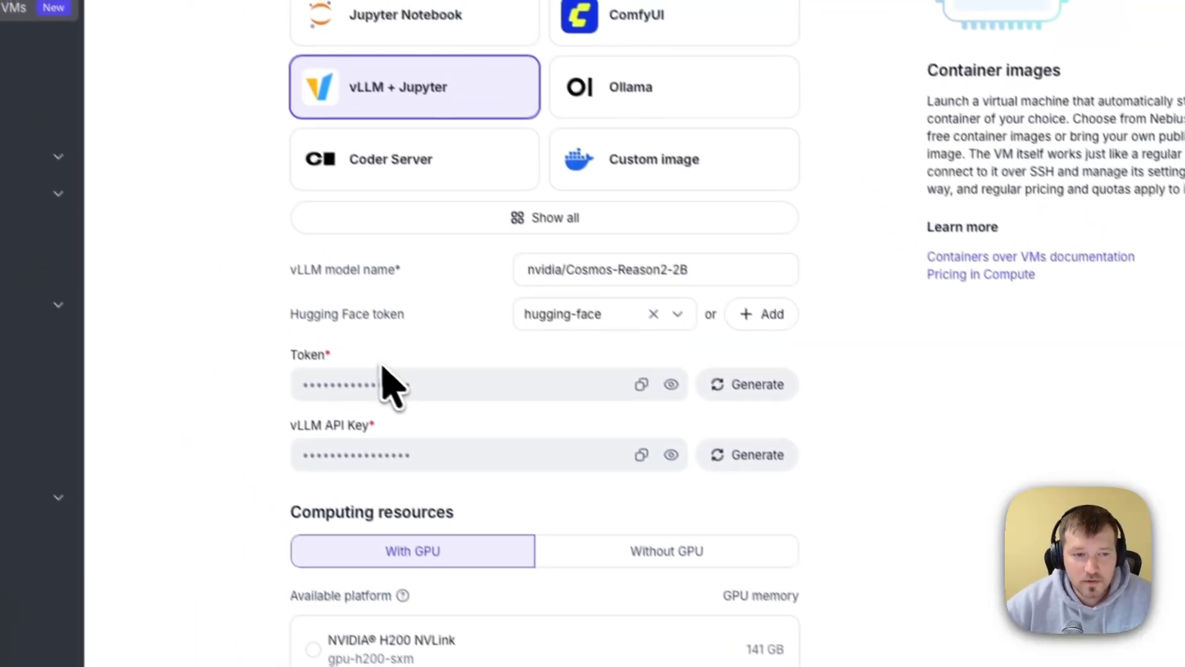
{"action": "double_click", "coordinate": [300, 363]}
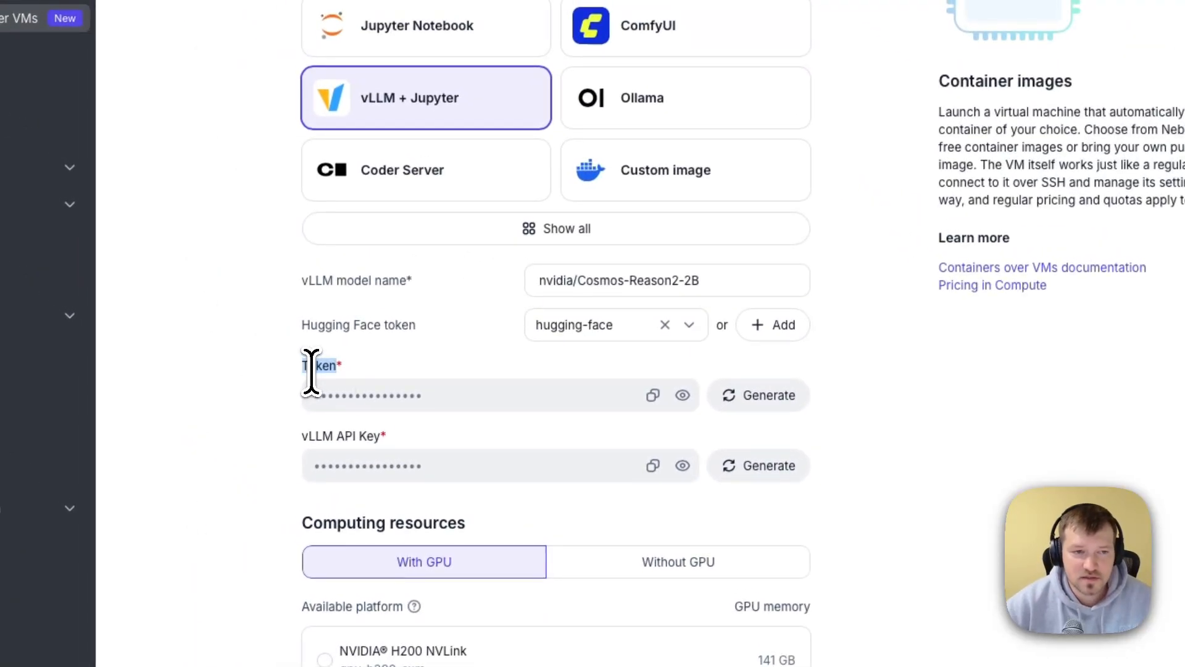
{"action": "triple_click", "coordinate": [318, 435]}
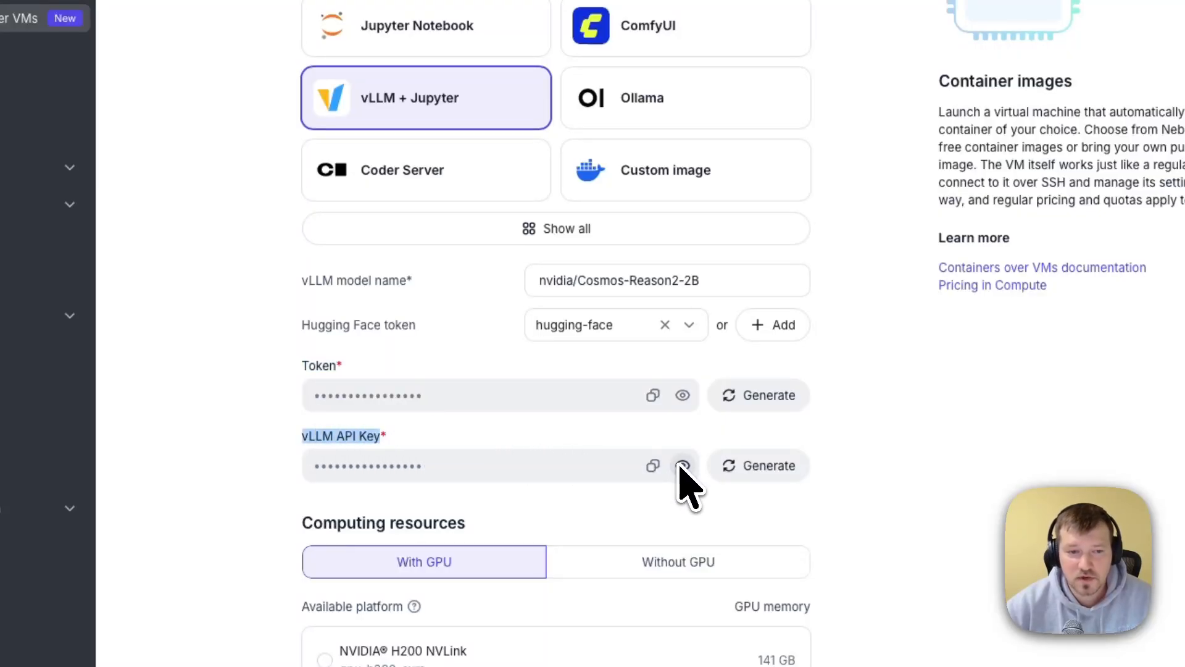
{"action": "left_click", "coordinate": [875, 479]}
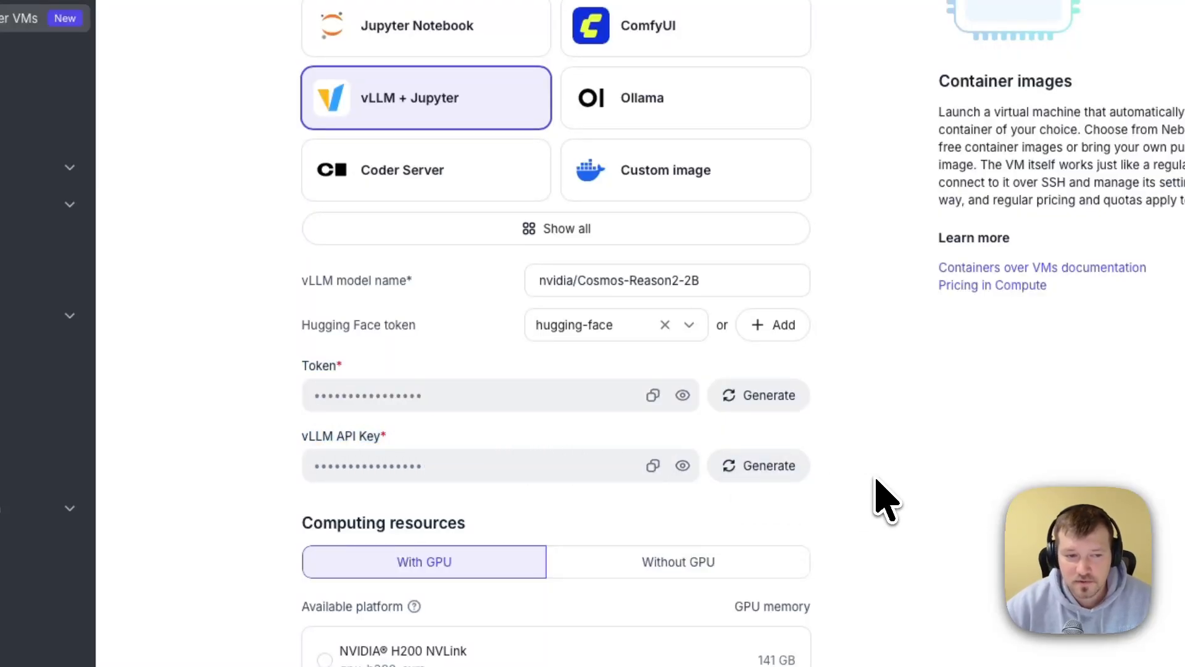
- Select the existing username and SSH key credentials for access to the VM
{"action": "scroll", "coordinate": [880, 487], "scroll_direction": "down", "scroll_amount": 8}
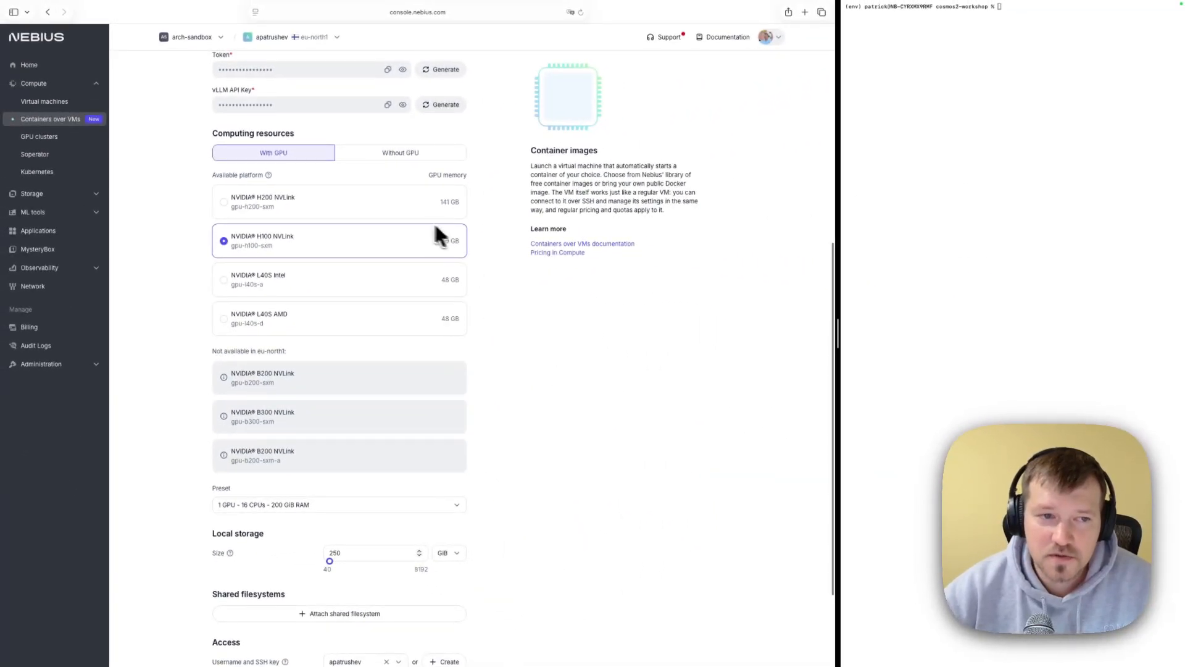
{"action": "scroll", "coordinate": [460, 303], "scroll_direction": "down", "scroll_amount": 3}
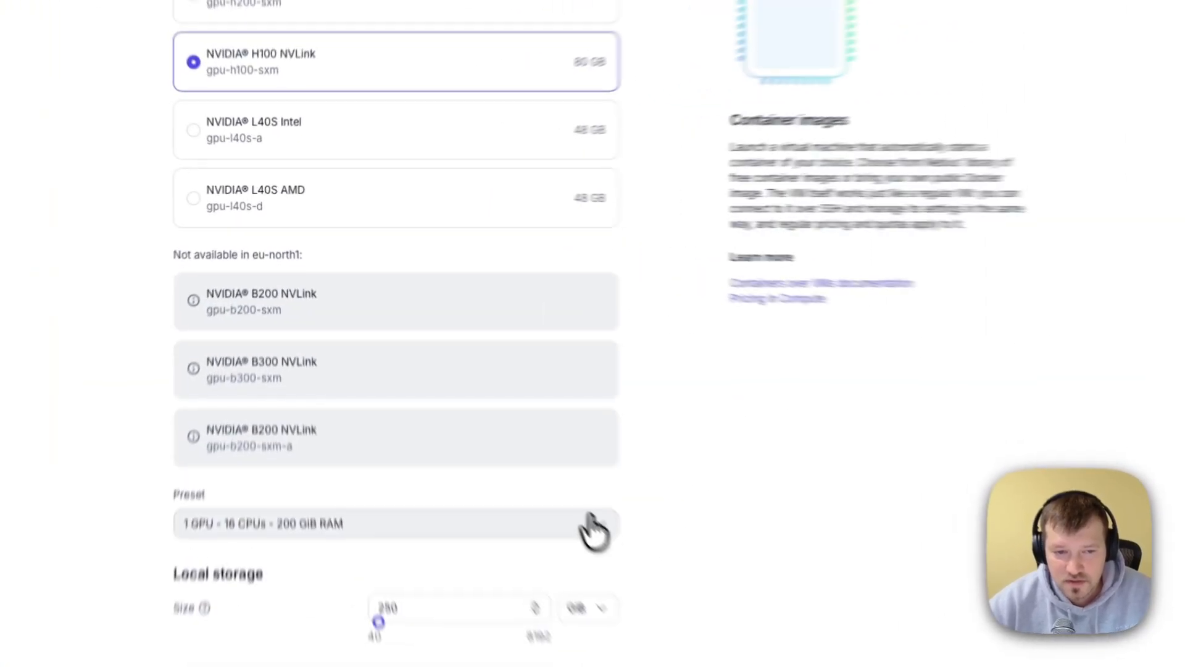
{"action": "left_click", "coordinate": [589, 527]}
{"action": "left_click", "coordinate": [681, 521]}
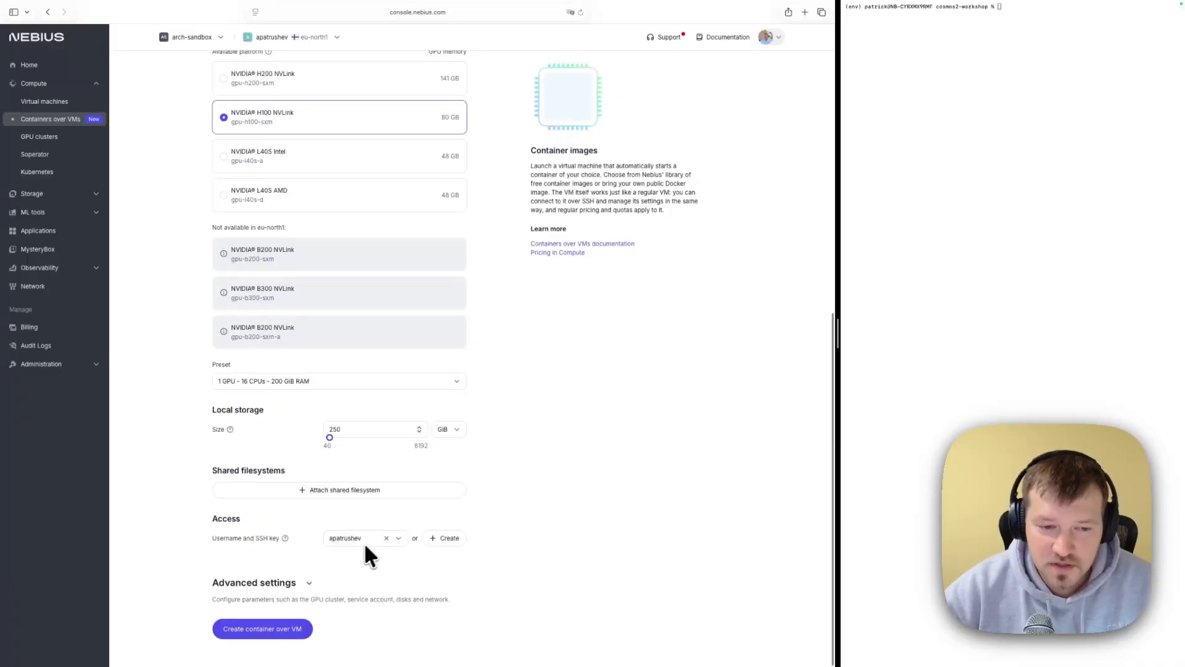
{"action": "left_click", "coordinate": [400, 540]}
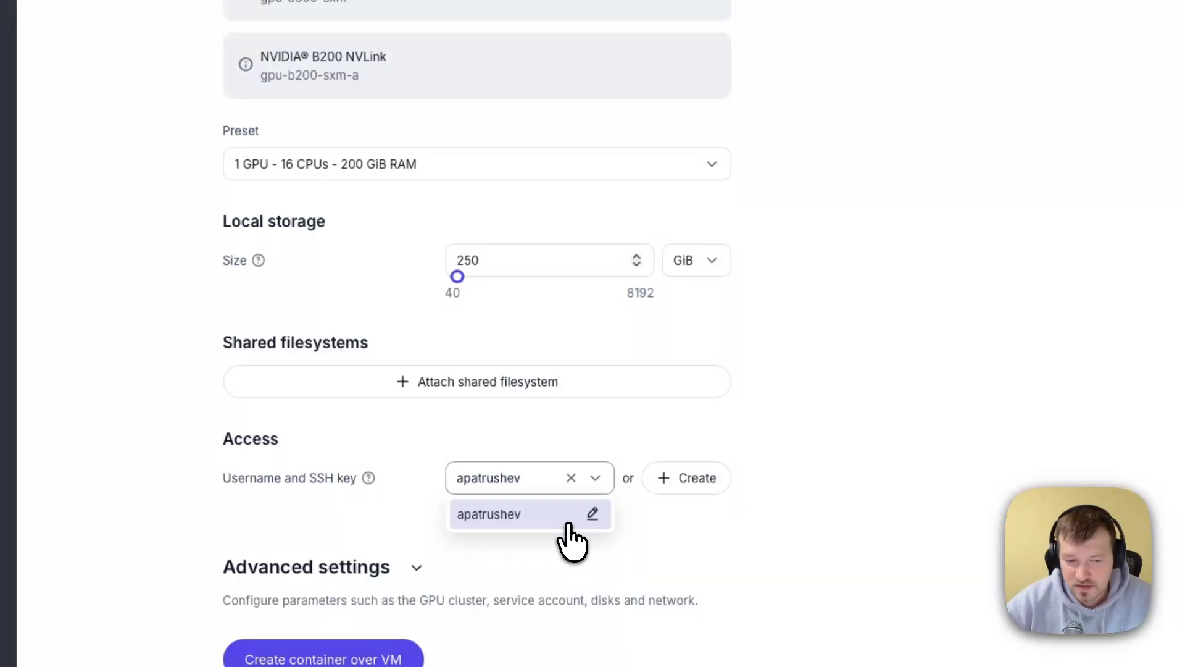
{"action": "left_click", "coordinate": [383, 559]}
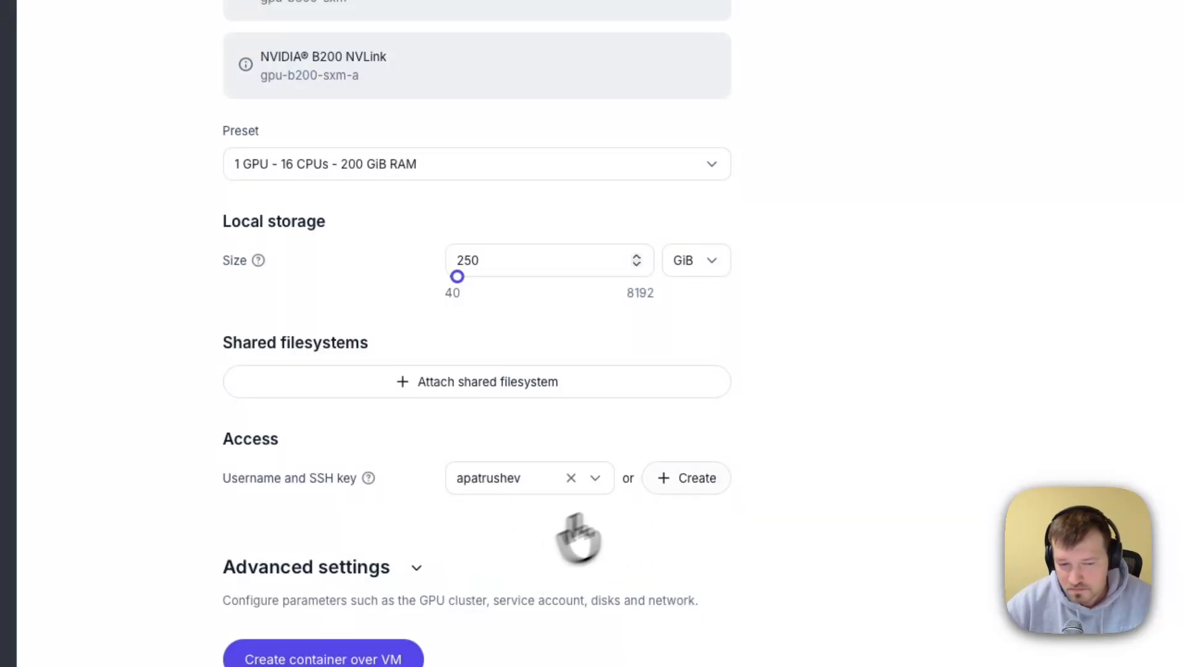
{"action": "left_click", "coordinate": [664, 485]}
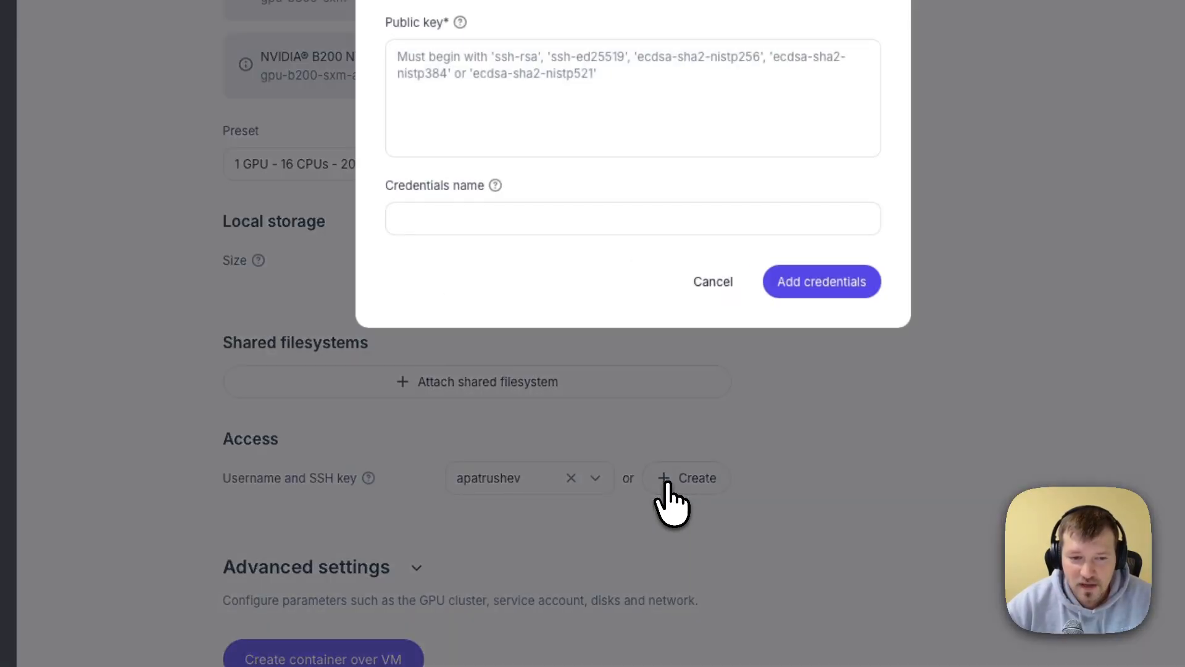
{"action": "left_click", "coordinate": [498, 109]}
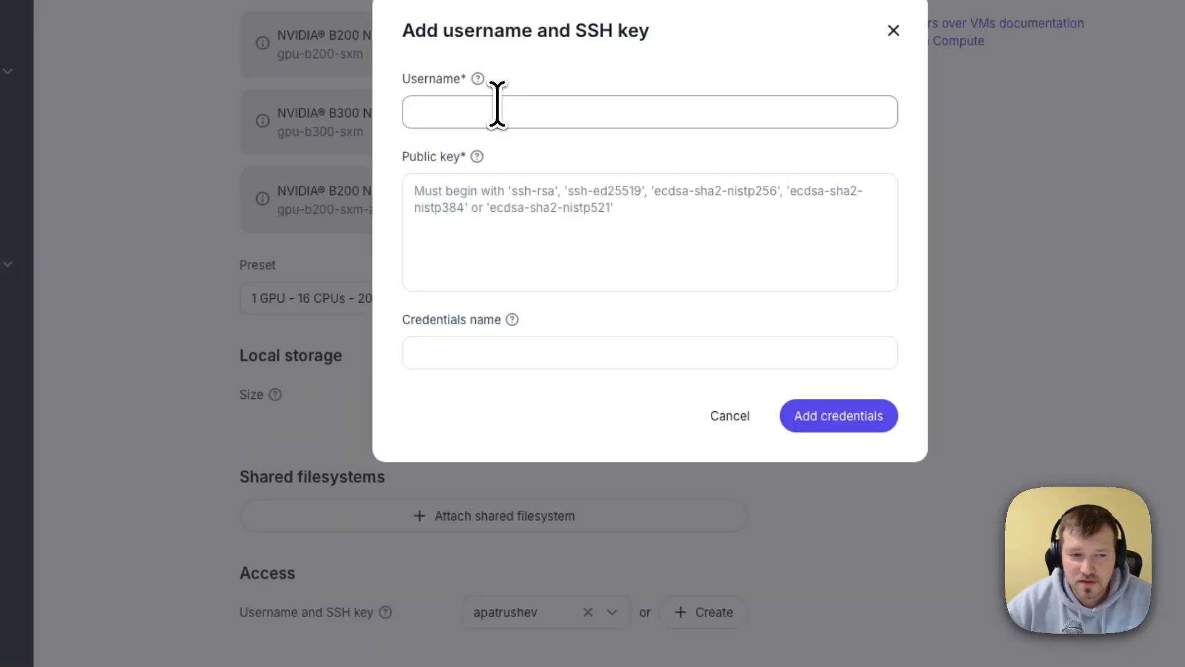
{"action": "left_click", "coordinate": [482, 212]}
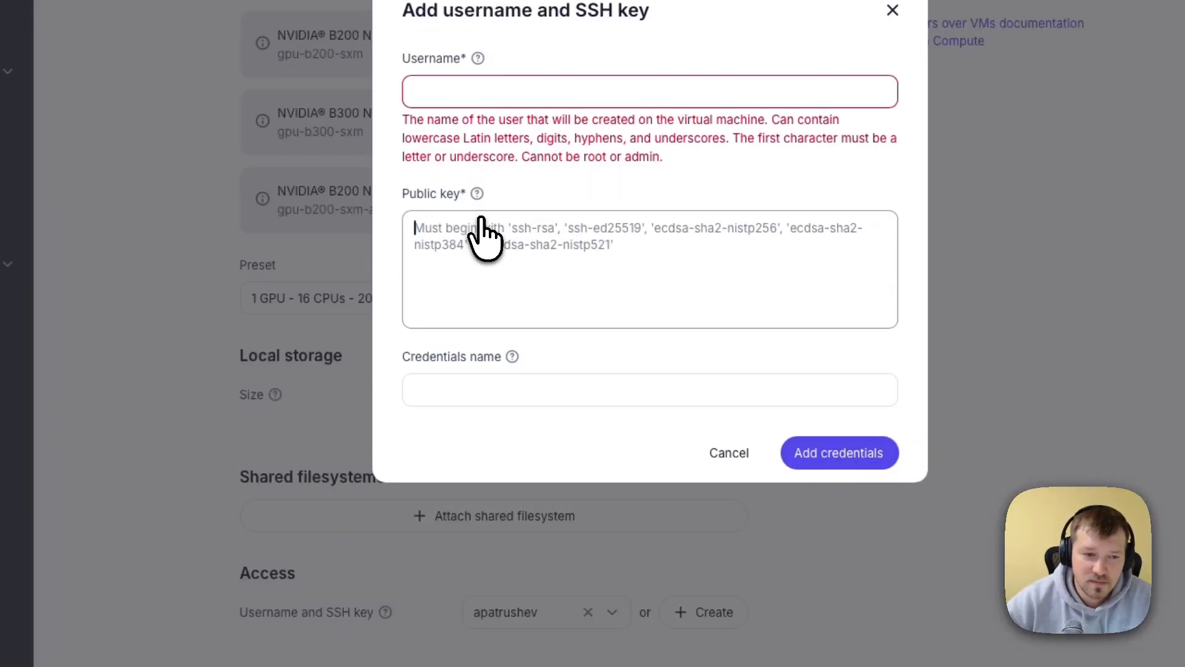
{"action": "left_click", "coordinate": [477, 186]}
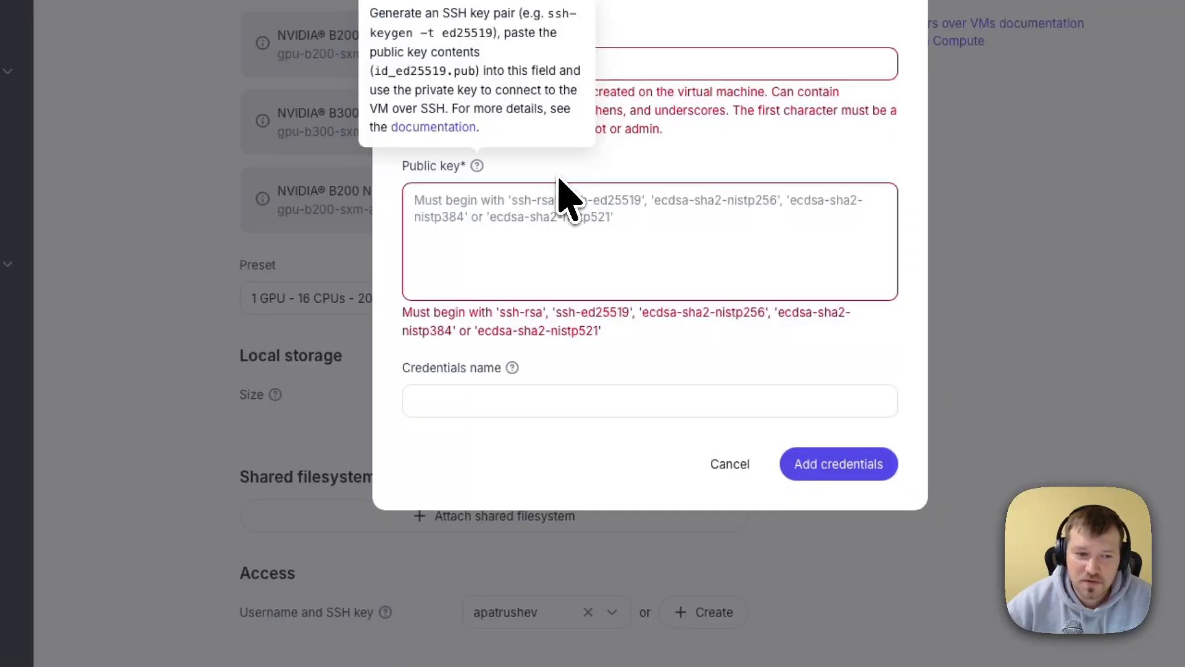
{"action": "left_click", "coordinate": [531, 398]}
{"action": "left_click", "coordinate": [540, 398]}
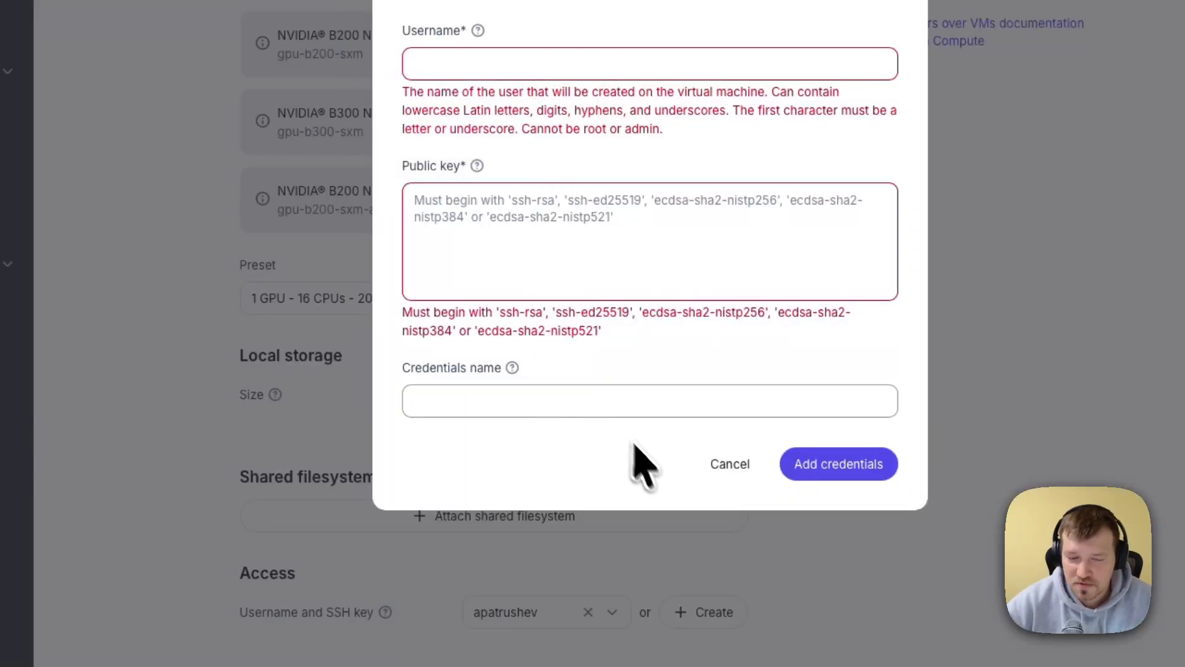
{"action": "left_click", "coordinate": [711, 473]}
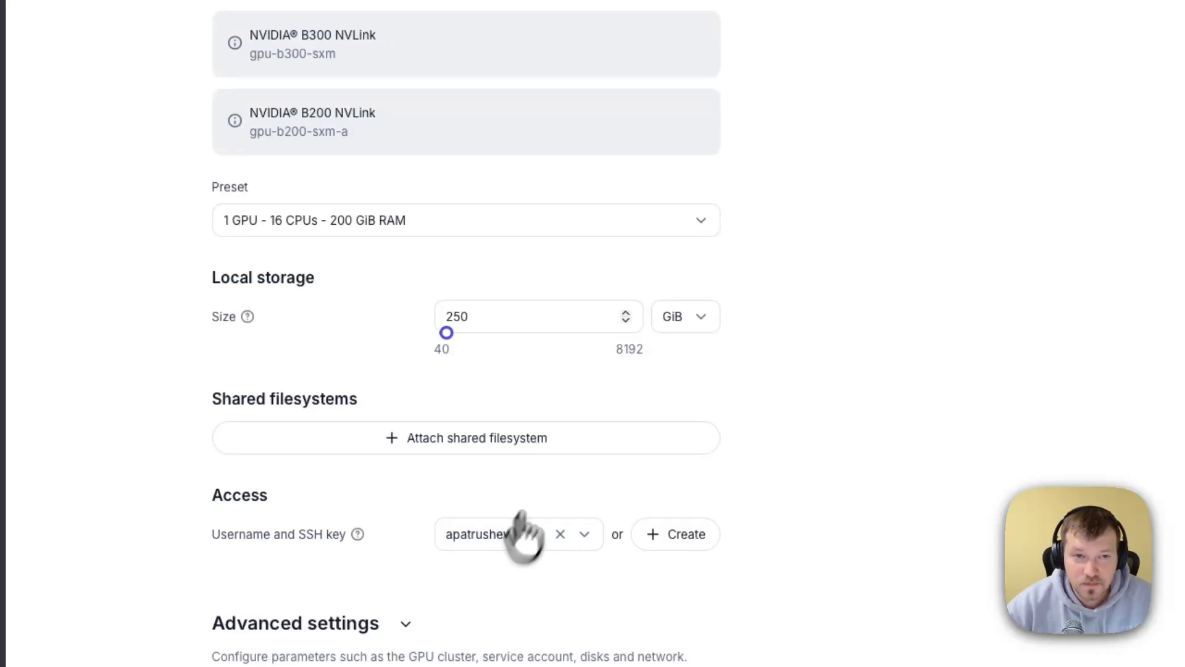
- Create the container over VM, dismiss the save-password prompt, and open the new instance's details
{"action": "scroll", "coordinate": [693, 286], "scroll_direction": "up", "scroll_amount": 15}
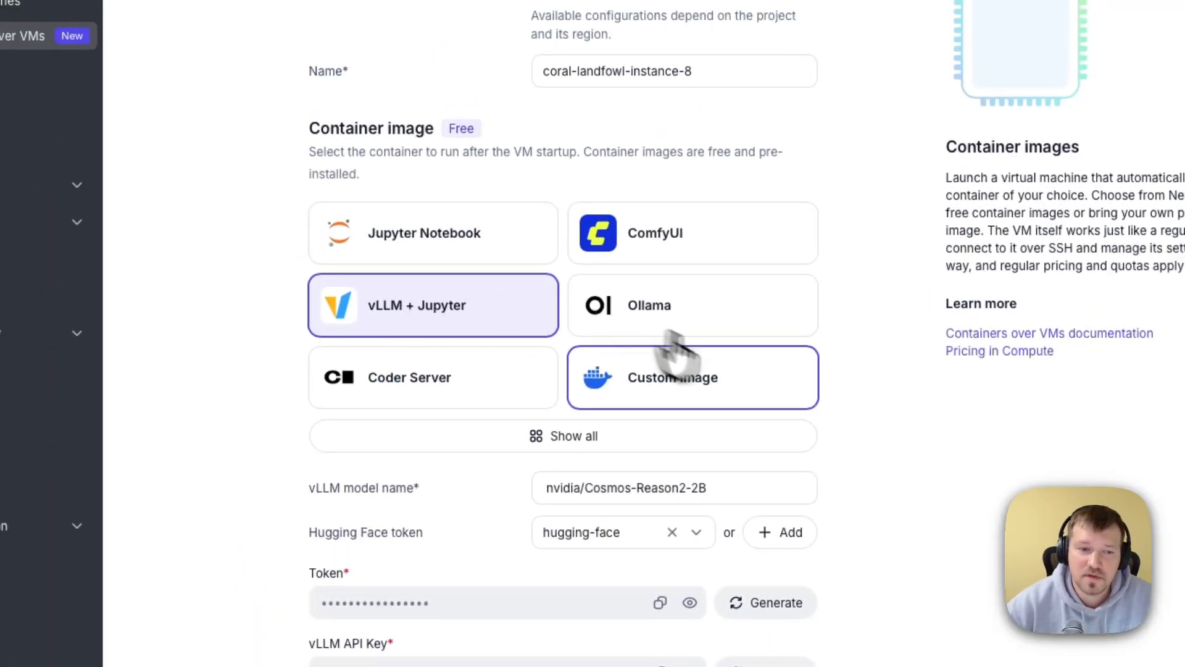
{"action": "triple_click", "coordinate": [725, 487]}
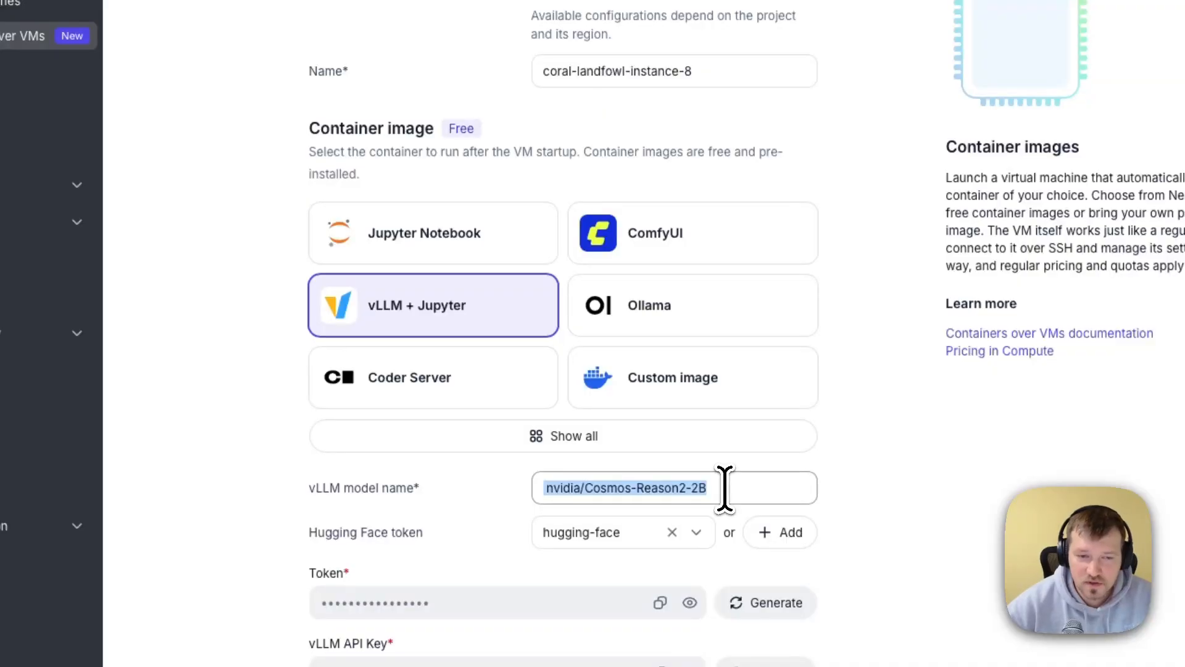
{"action": "left_click", "coordinate": [724, 488]}
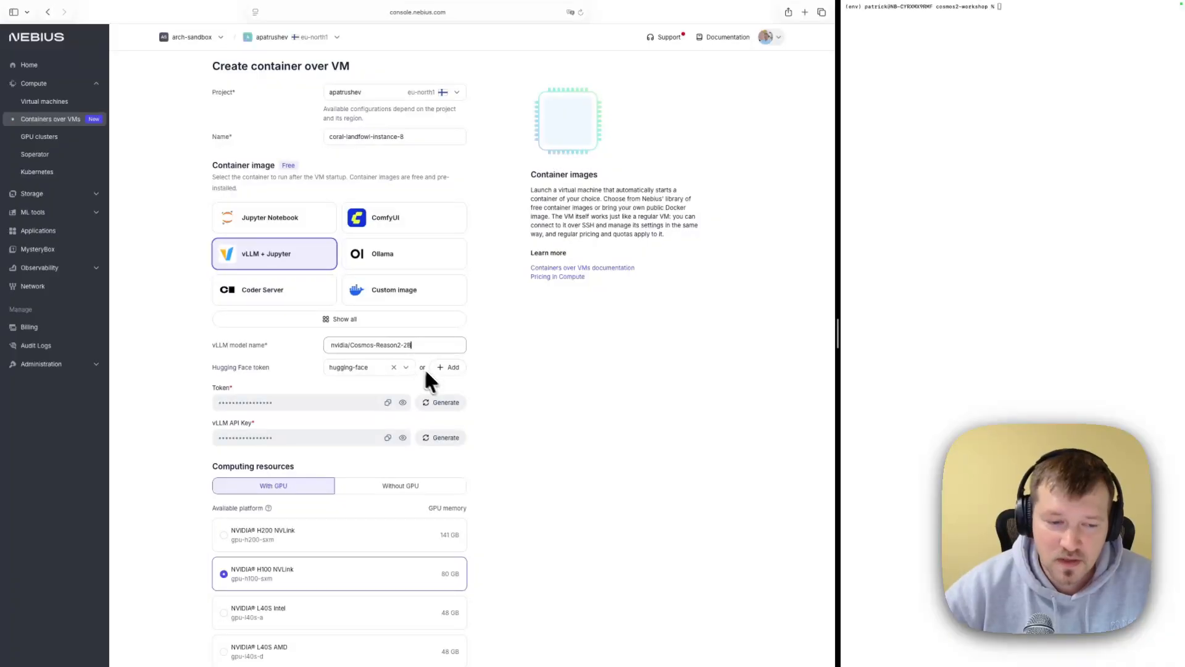
{"action": "scroll", "coordinate": [432, 380], "scroll_direction": "down", "scroll_amount": 10}
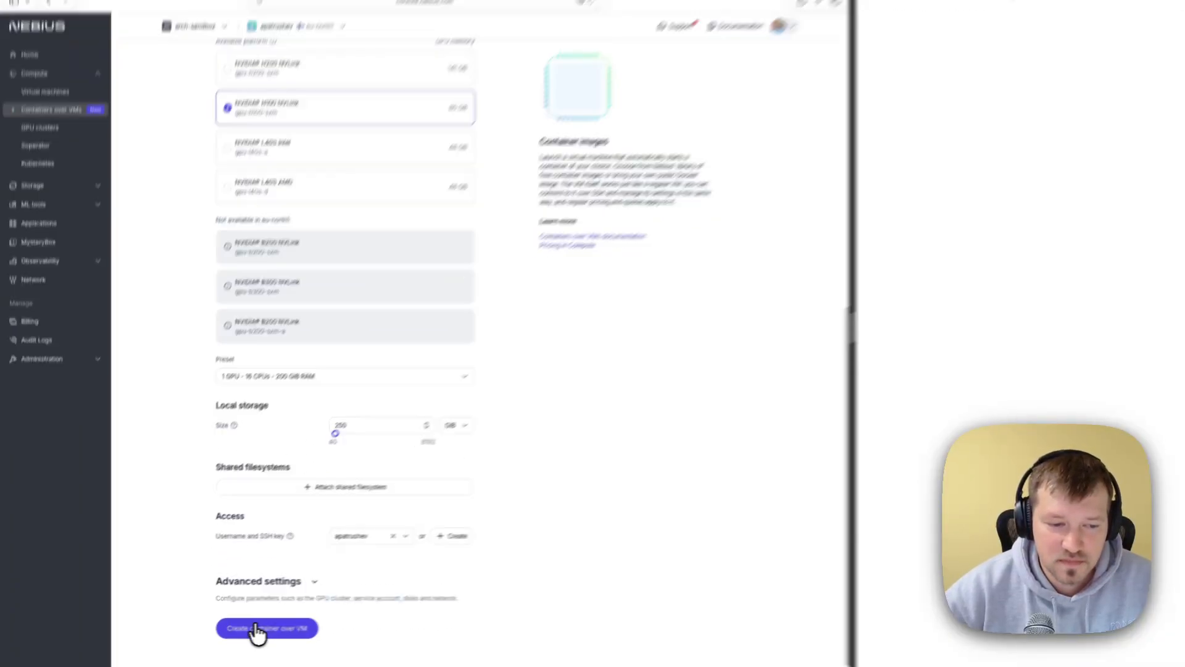
{"action": "left_click", "coordinate": [256, 629]}
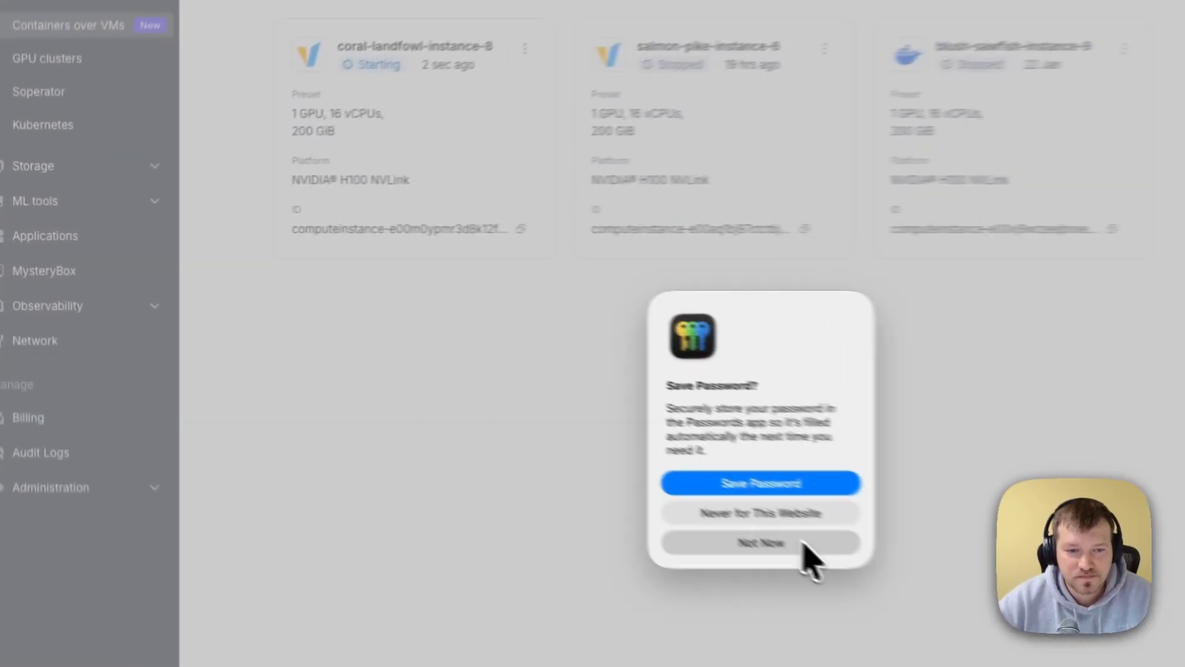
{"action": "left_click", "coordinate": [440, 393]}
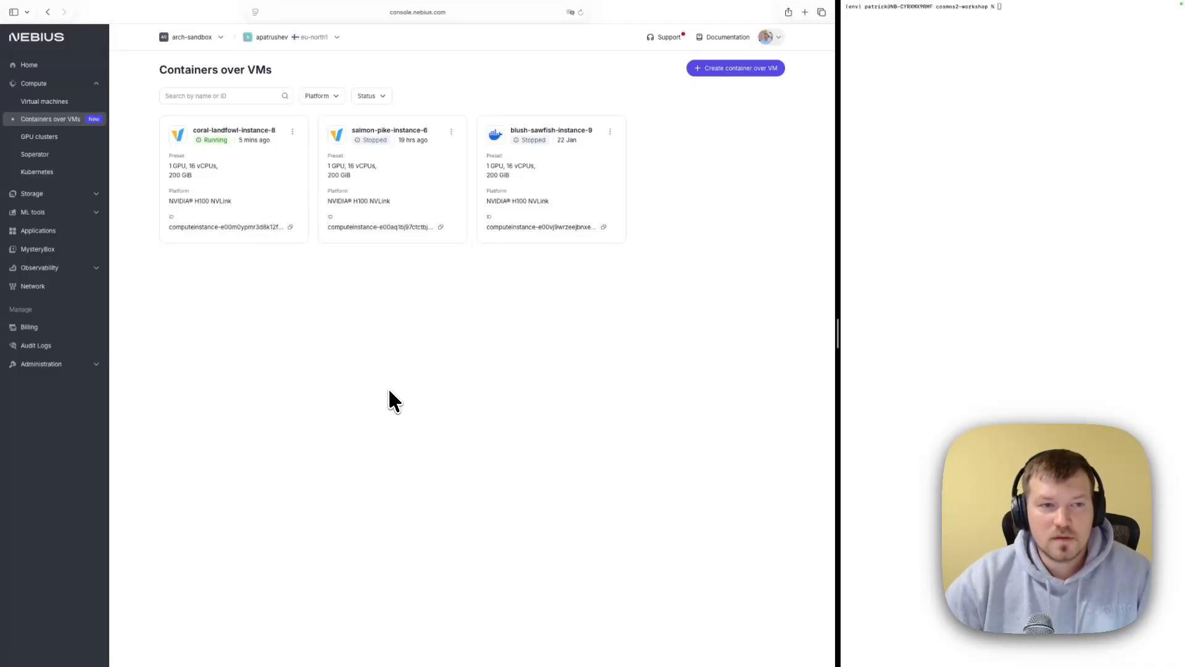
{"action": "left_click", "coordinate": [217, 155]}
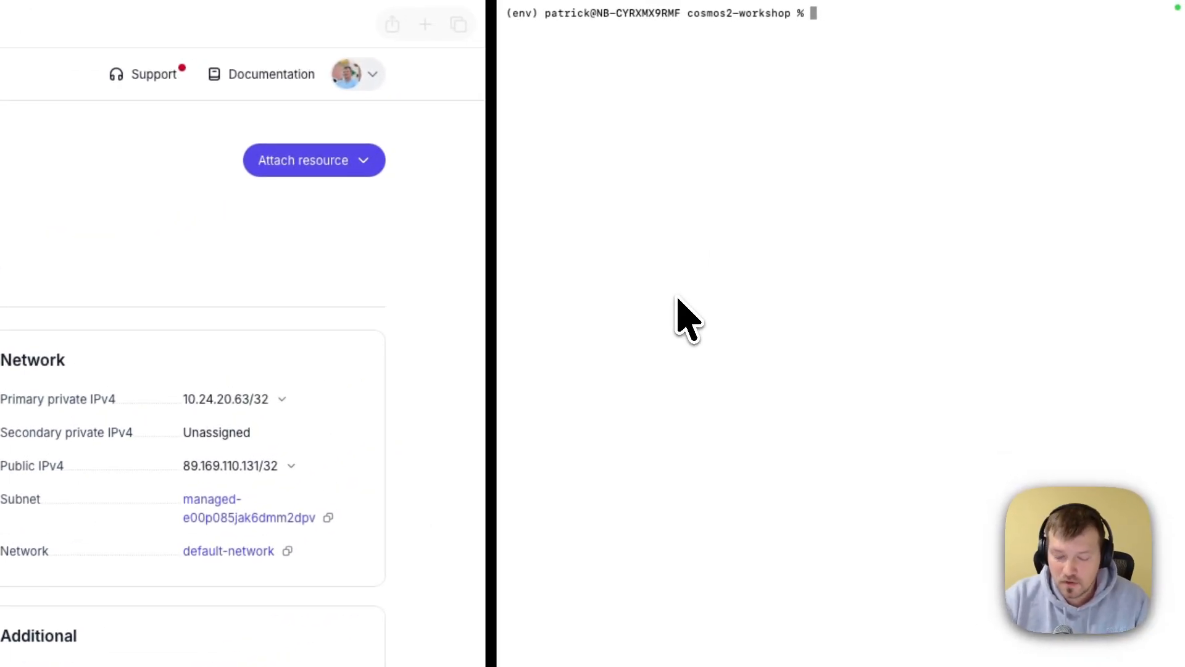
- List the files in the cosmos2-workshop folder and highlight the demo_image_basic.py script
{"action": "type", "text": "ls"}
{"action": "key", "text": "Return"}
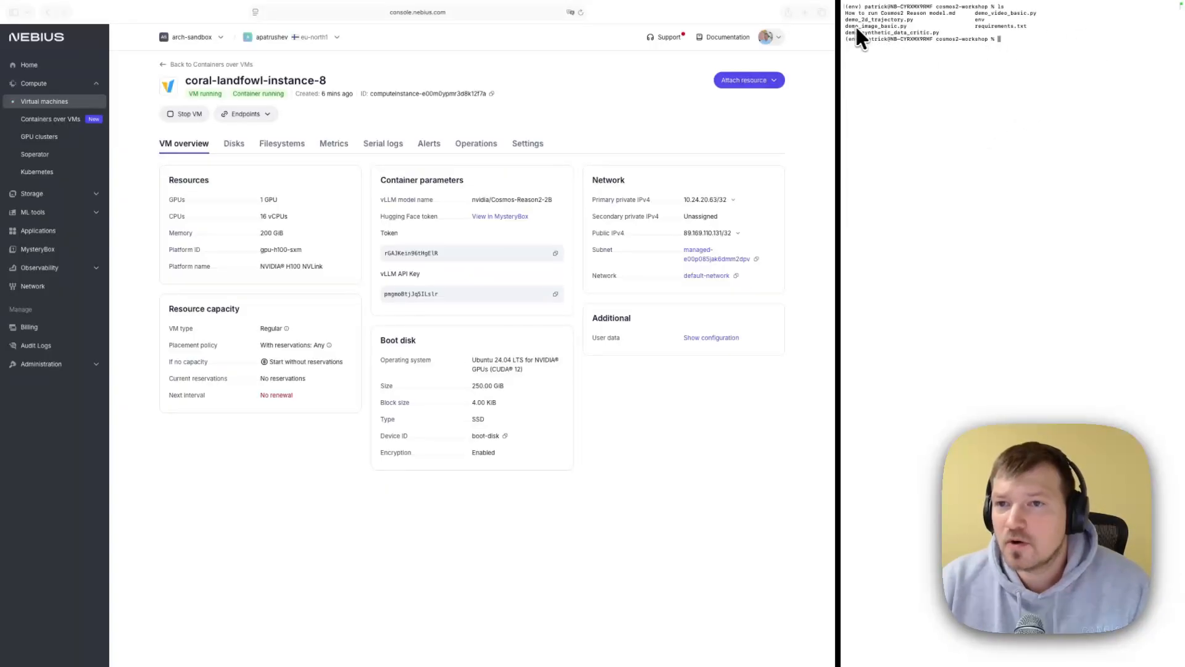
{"action": "left_click_drag", "start_coordinate": [845, 26], "coordinate": [909, 30]}
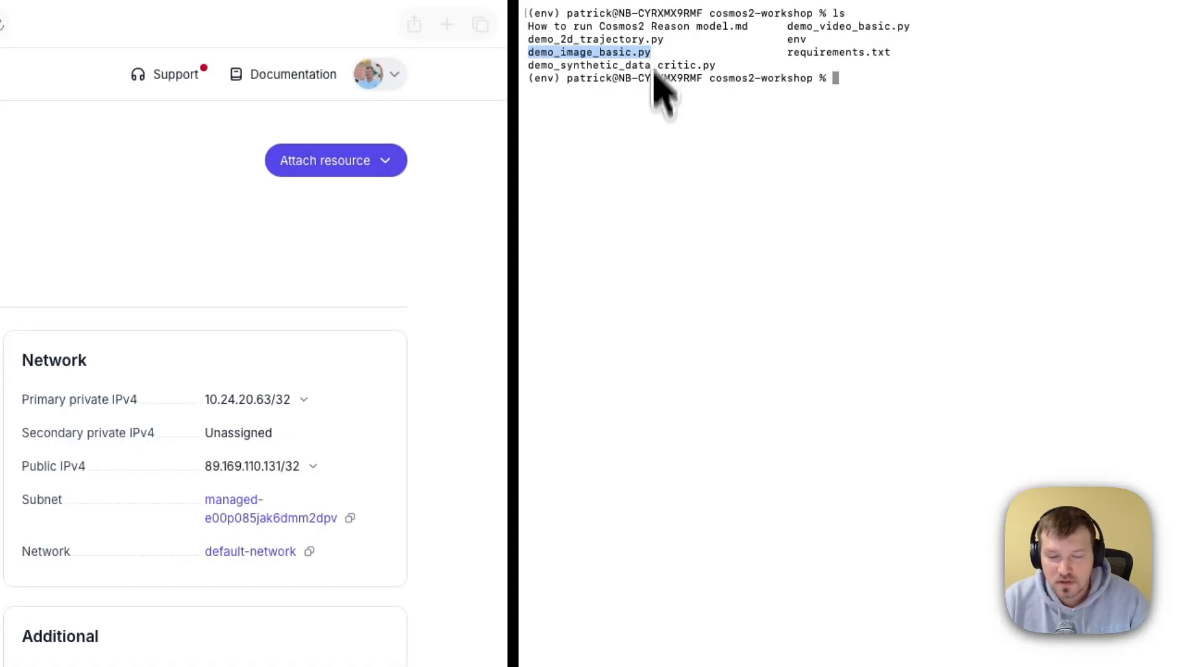
{"action": "left_click", "coordinate": [656, 237]}
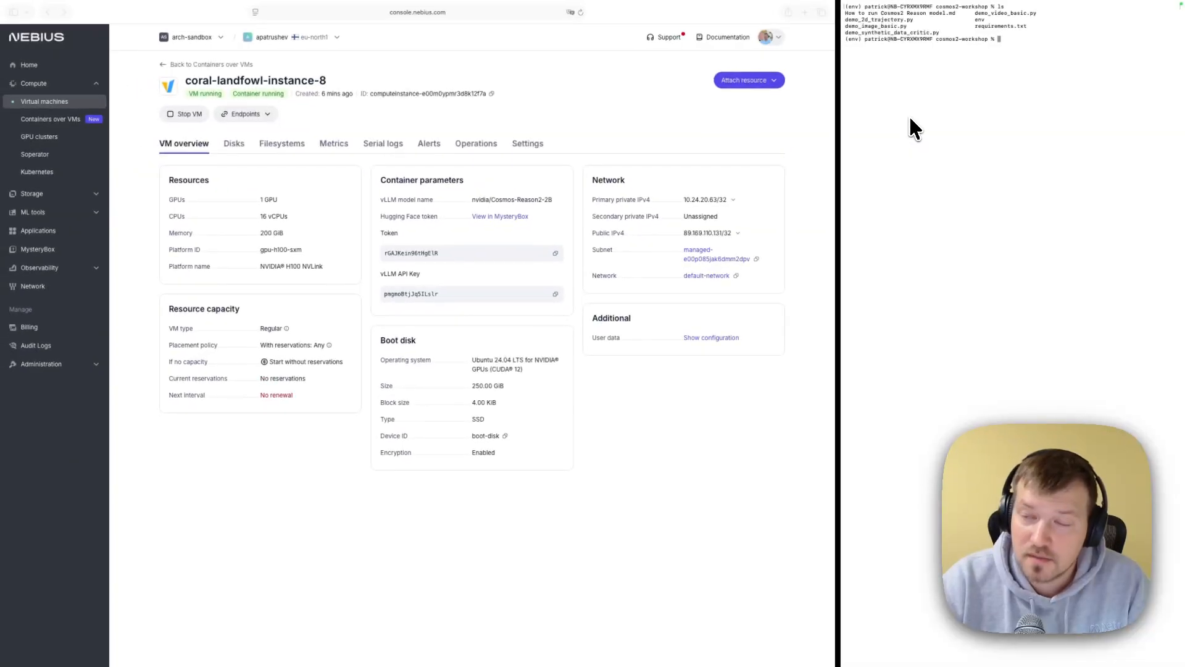
- Start a command in the terminal that runs demo_image_basic.py with python
{"action": "type", "text": "py"}
{"action": "key", "text": "Tab"}
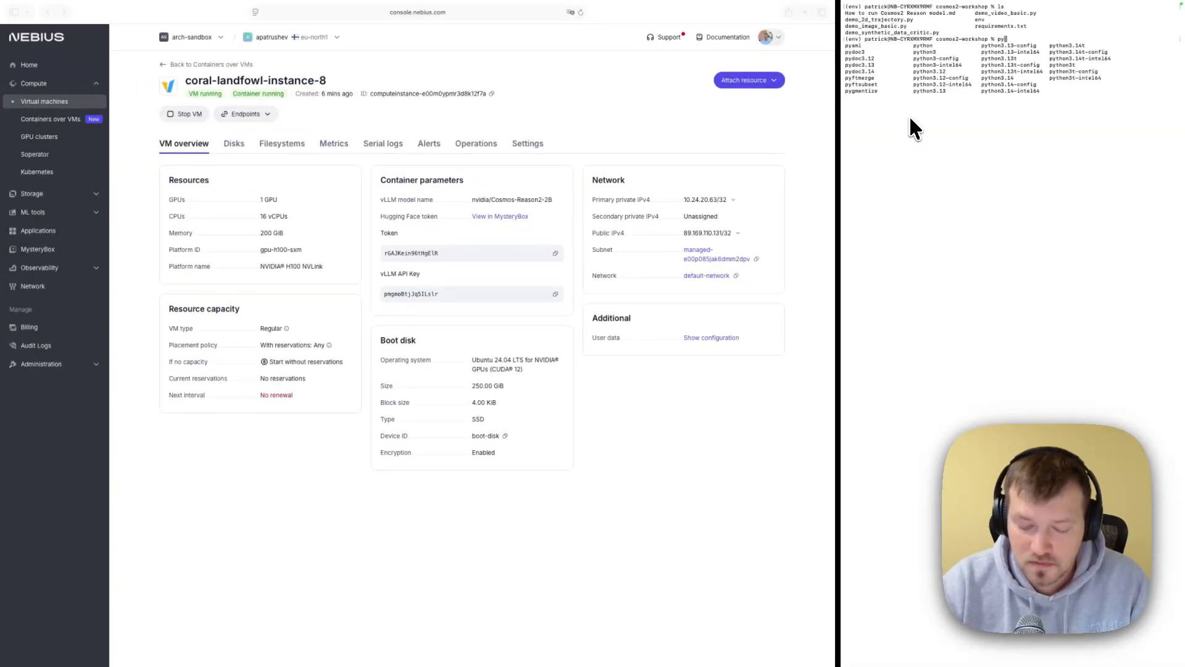
{"action": "type", "text": "thon"}
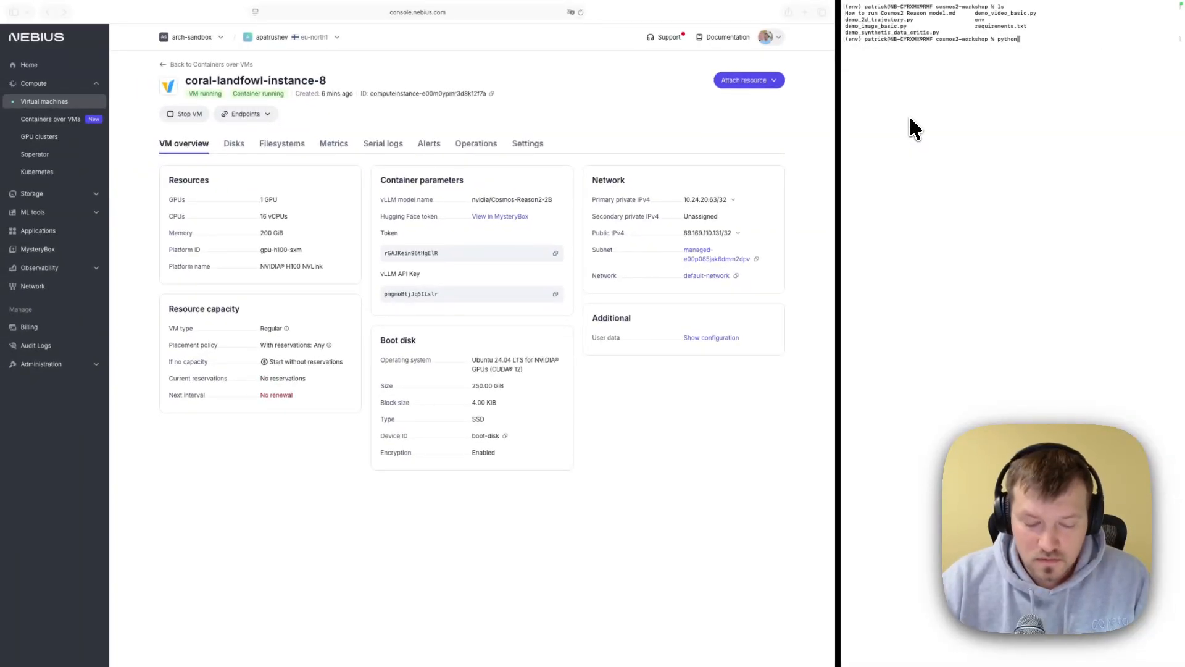
{"action": "type", "text": " dem"}
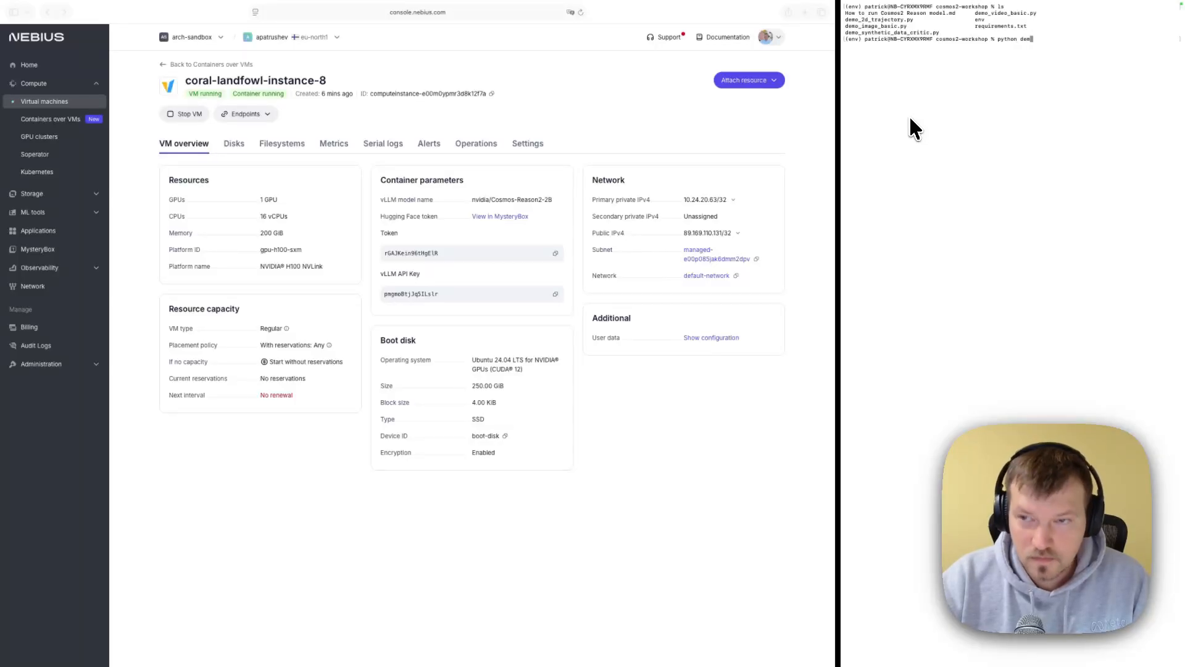
{"action": "key", "text": "Tab"}
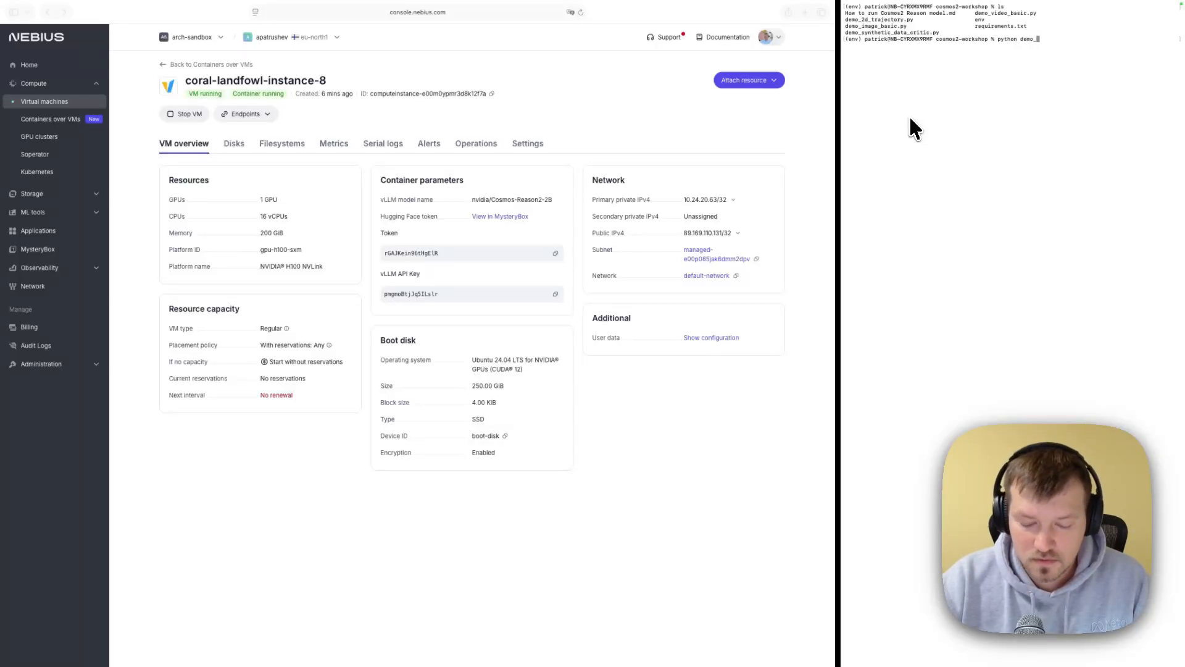
{"action": "type", "text": "i"}
{"action": "key", "text": "Tab"}
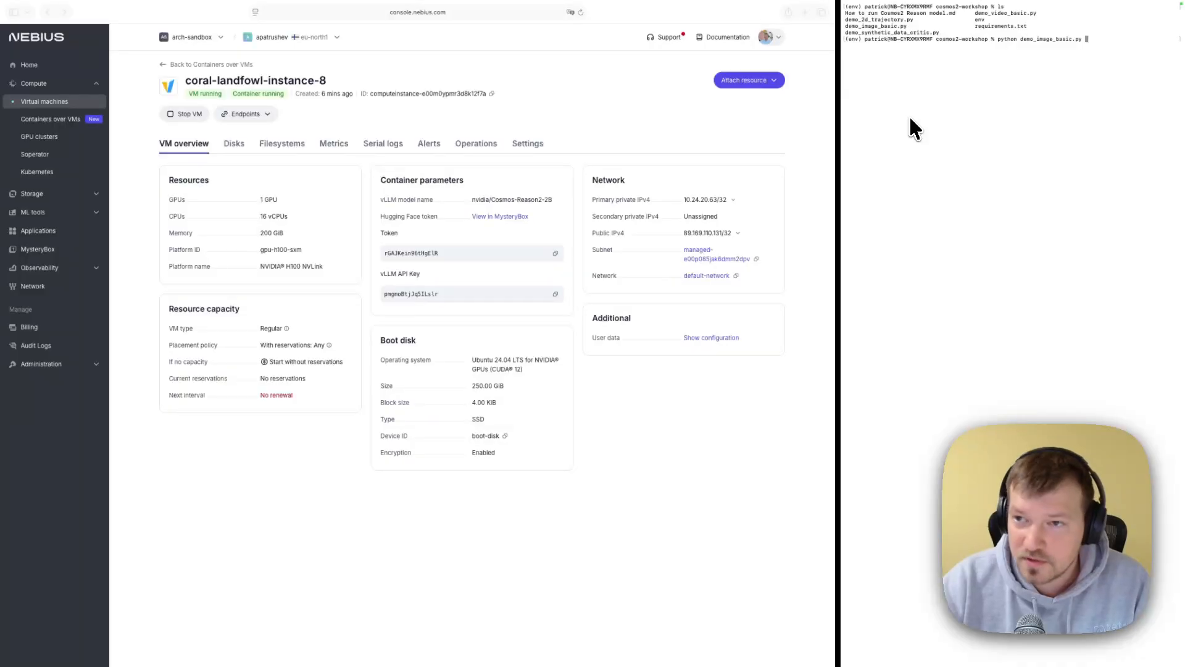
- Add the --host option set to the VM's public IPv4 address 89.169.110.131
{"action": "type", "text": "--hos"}
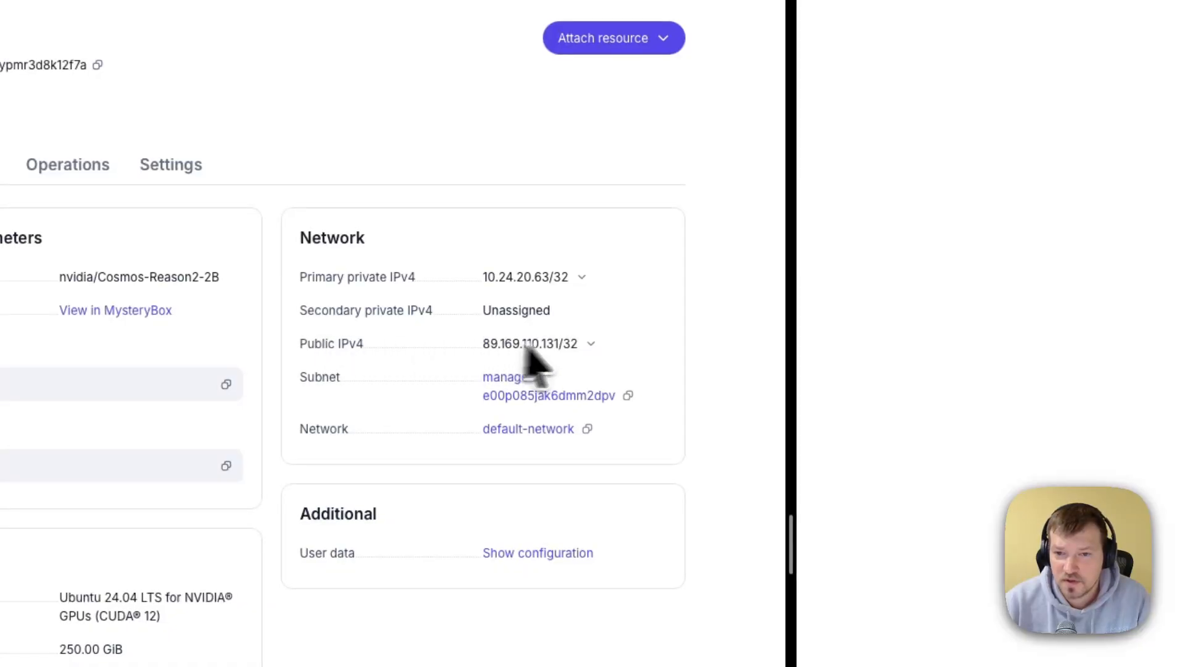
{"action": "left_click", "coordinate": [590, 343]}
{"action": "left_click", "coordinate": [608, 374]}
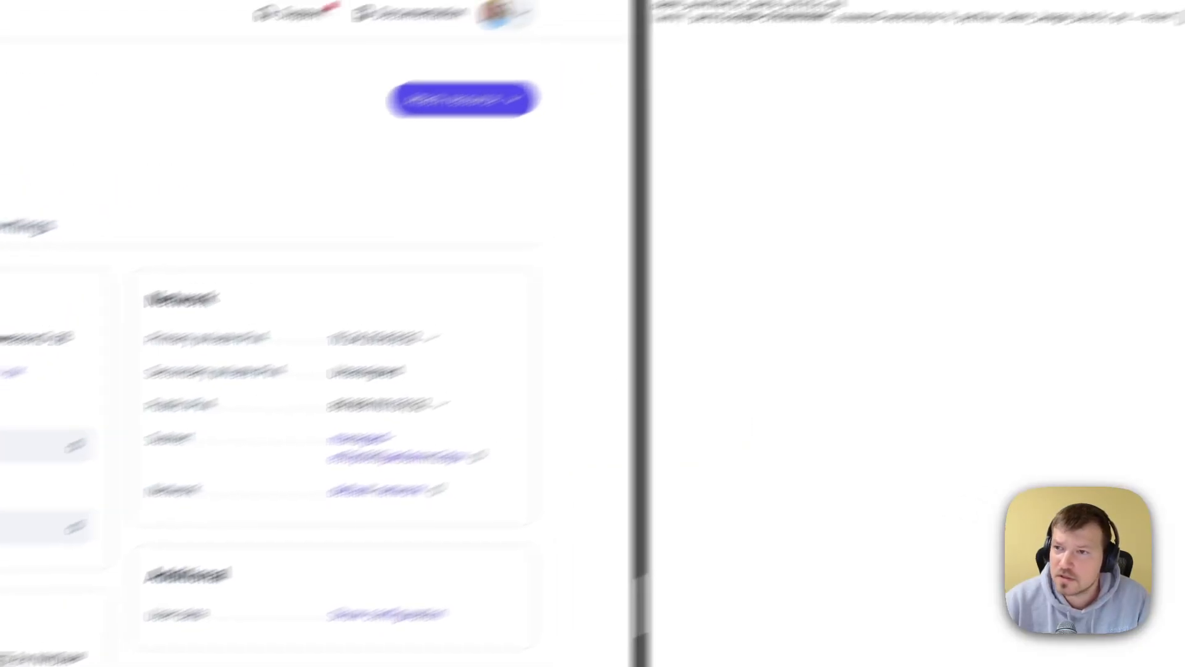
{"action": "key", "text": "super+v"}
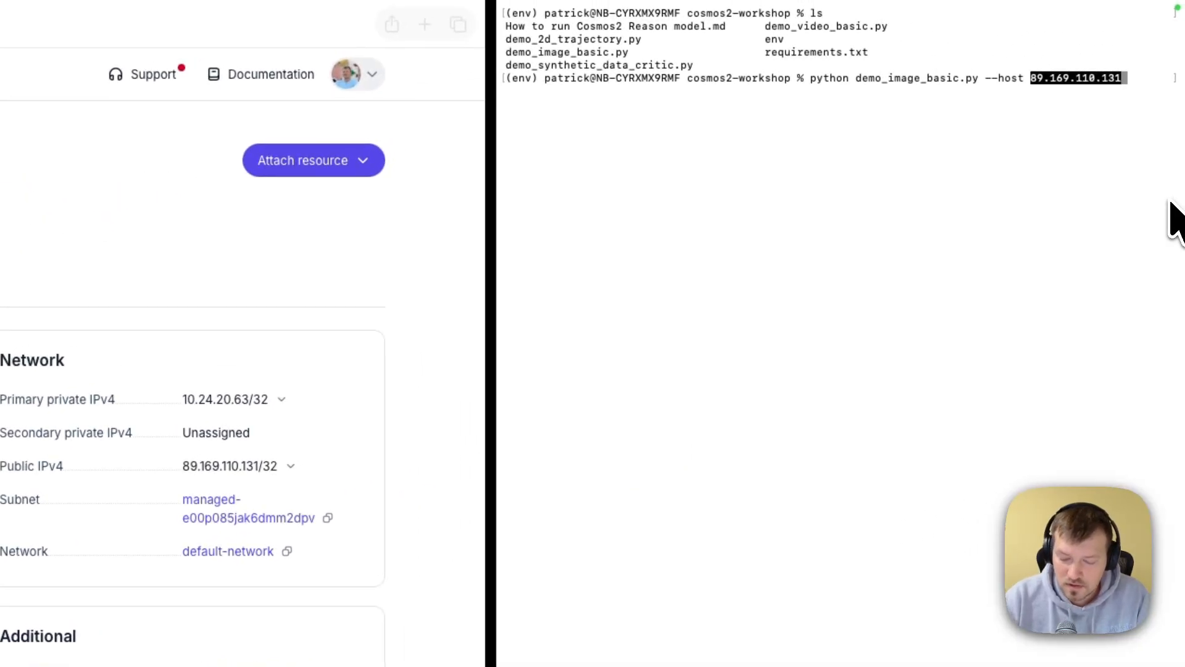
- Add the --api-key option with the instance's vLLM API key, run the script, and review the returned image description
{"action": "type", "text": "--api"}
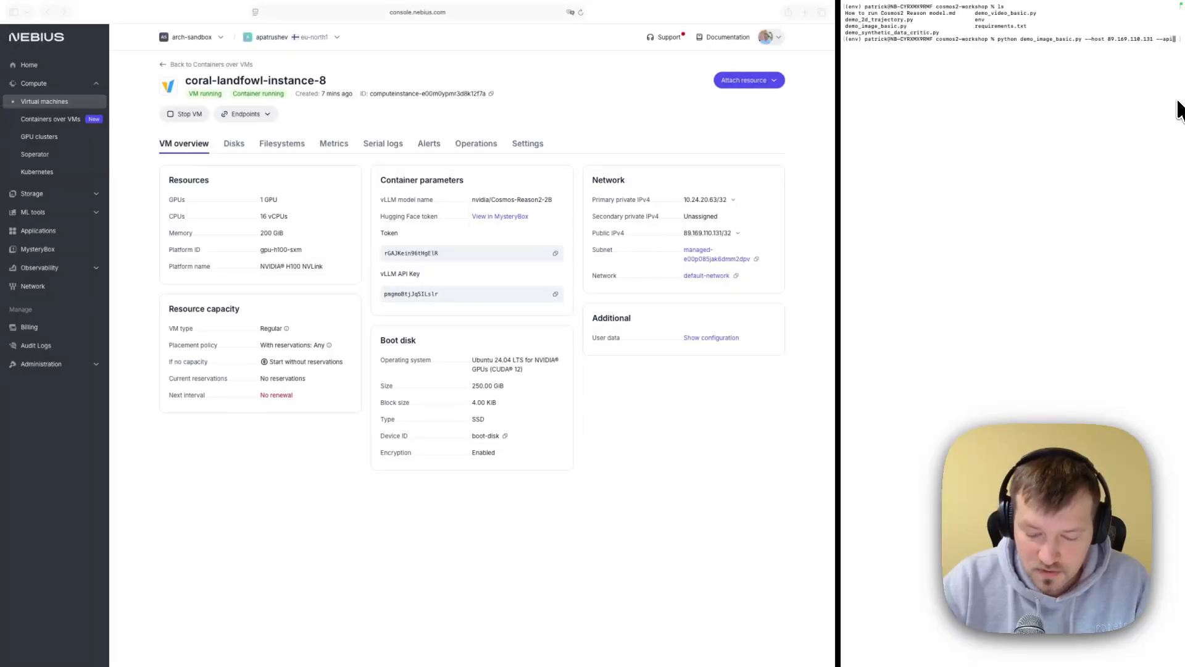
{"action": "type", "text": "-key"}
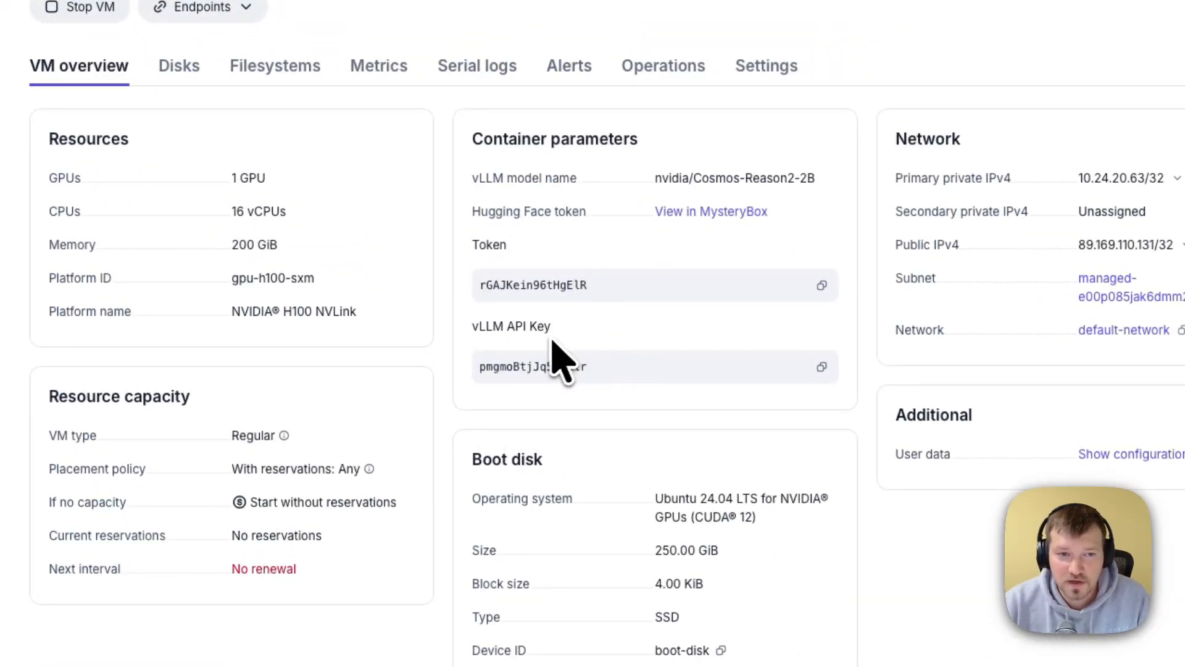
{"action": "left_click", "coordinate": [822, 366]}
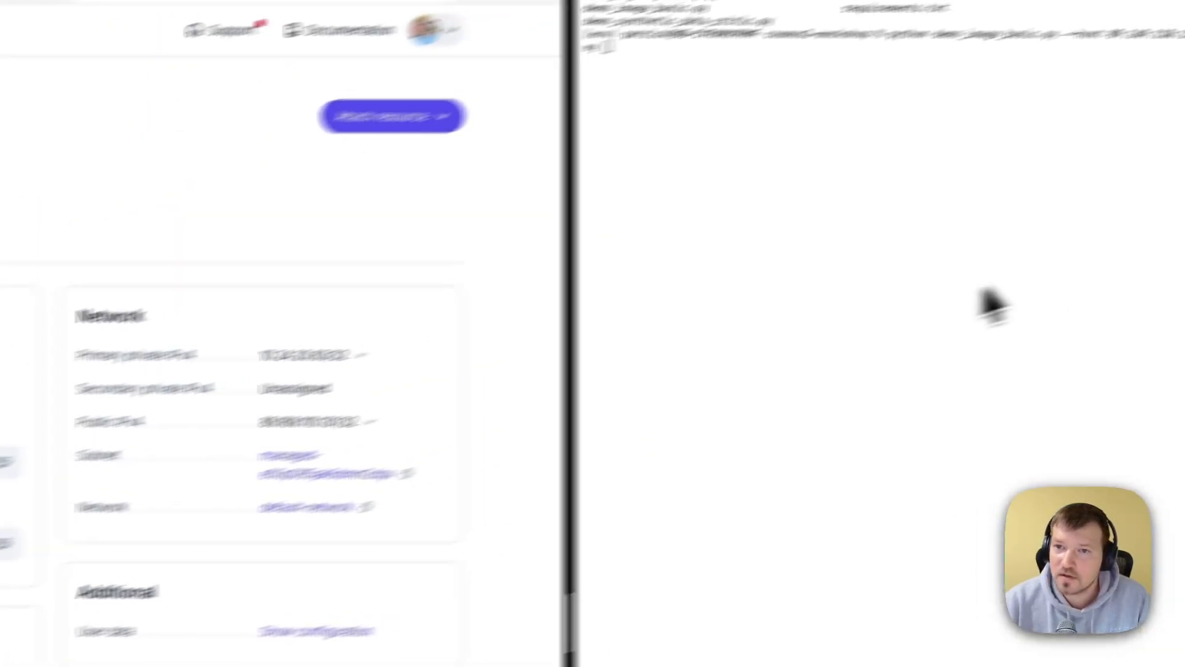
{"action": "key", "text": "super+v"}
{"action": "key", "text": "Return"}
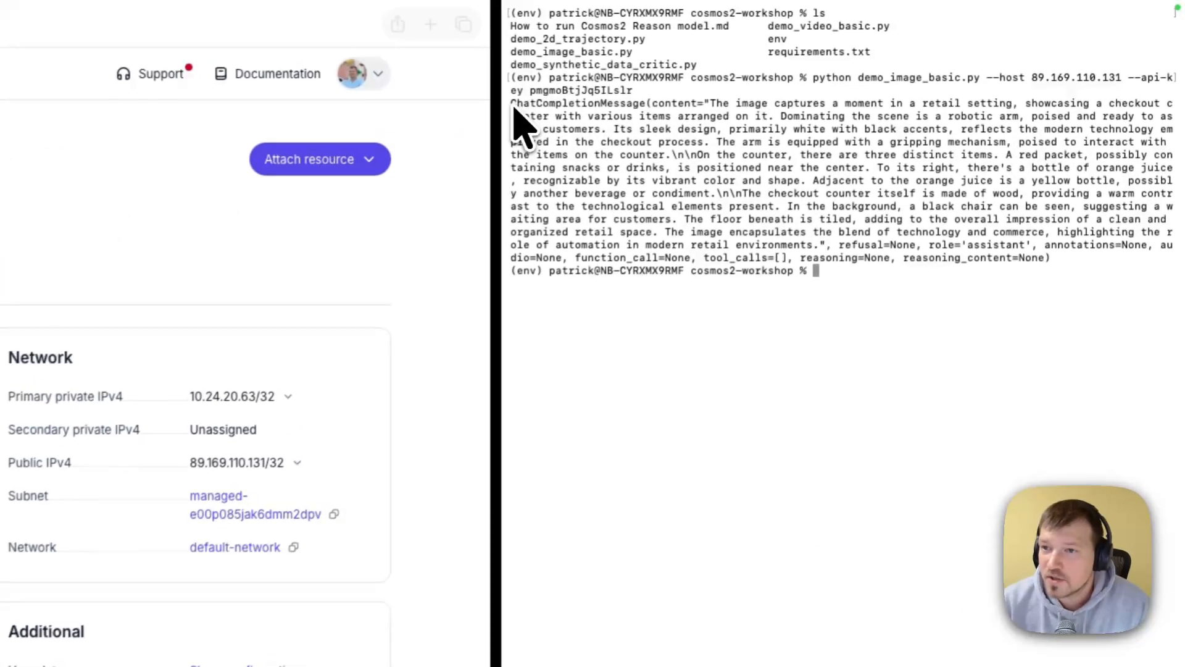
{"action": "left_click_drag", "start_coordinate": [847, 52], "coordinate": [1054, 123]}
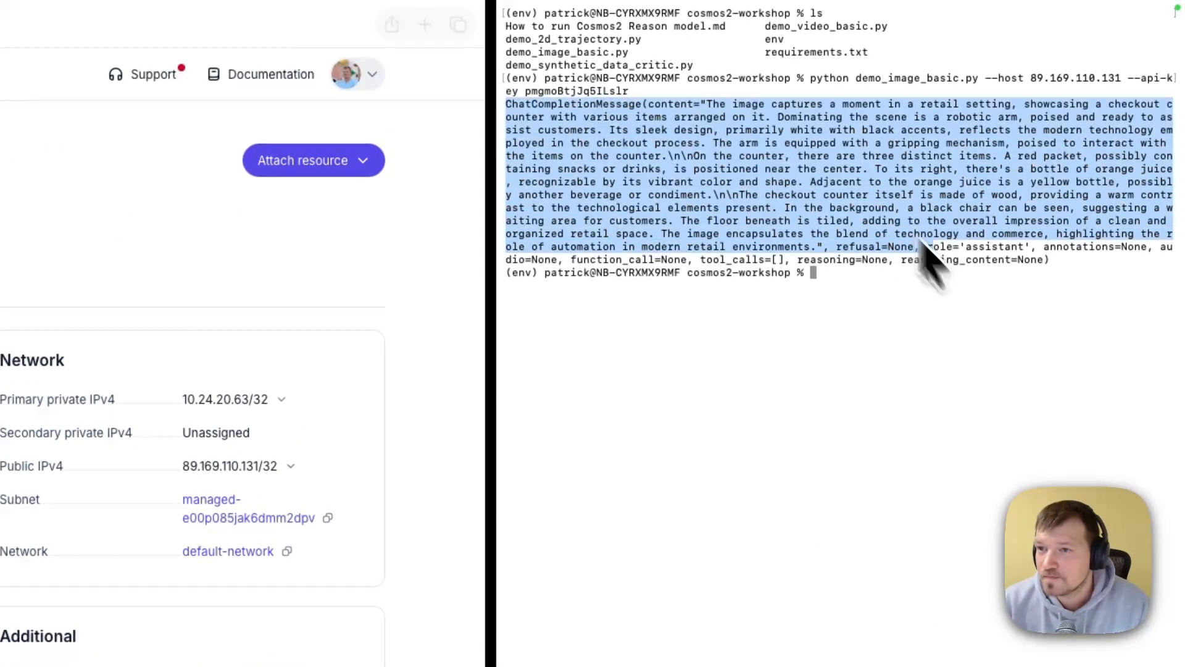
{"action": "left_click", "coordinate": [889, 225]}
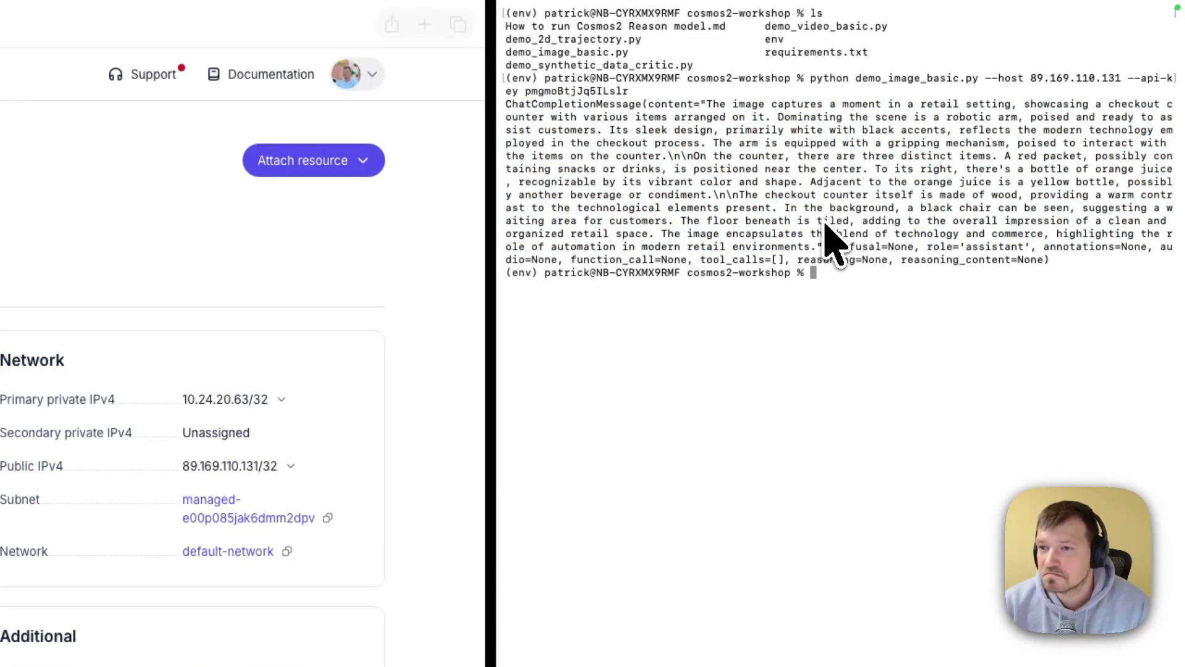